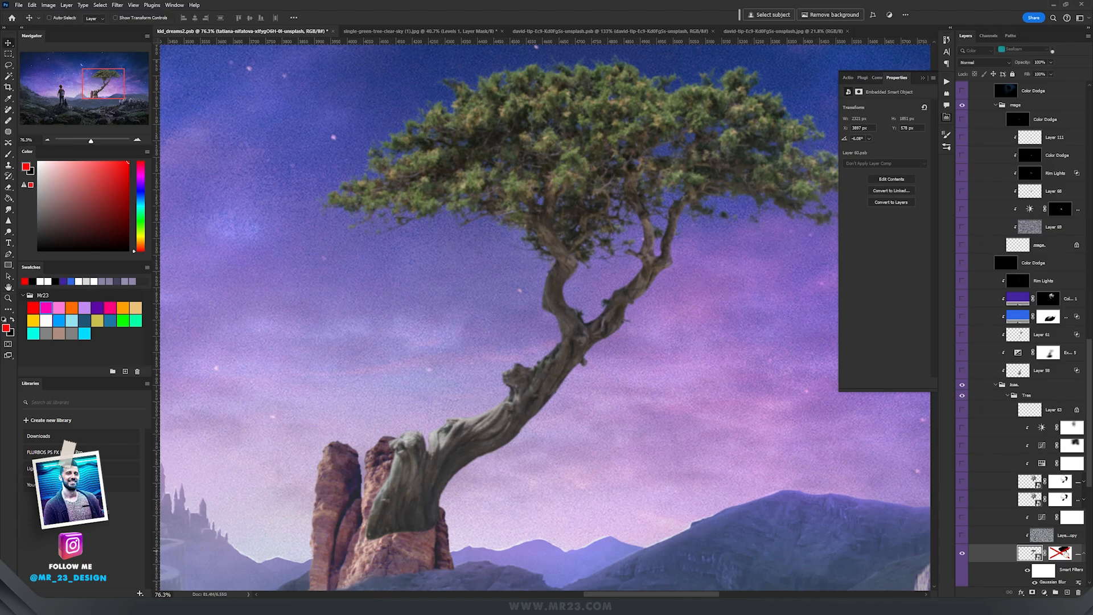
# Step: Enable the layer mask on the original tree layer to hide its green foliage, leaving only the bare branch
pyautogui.click(1061, 553)
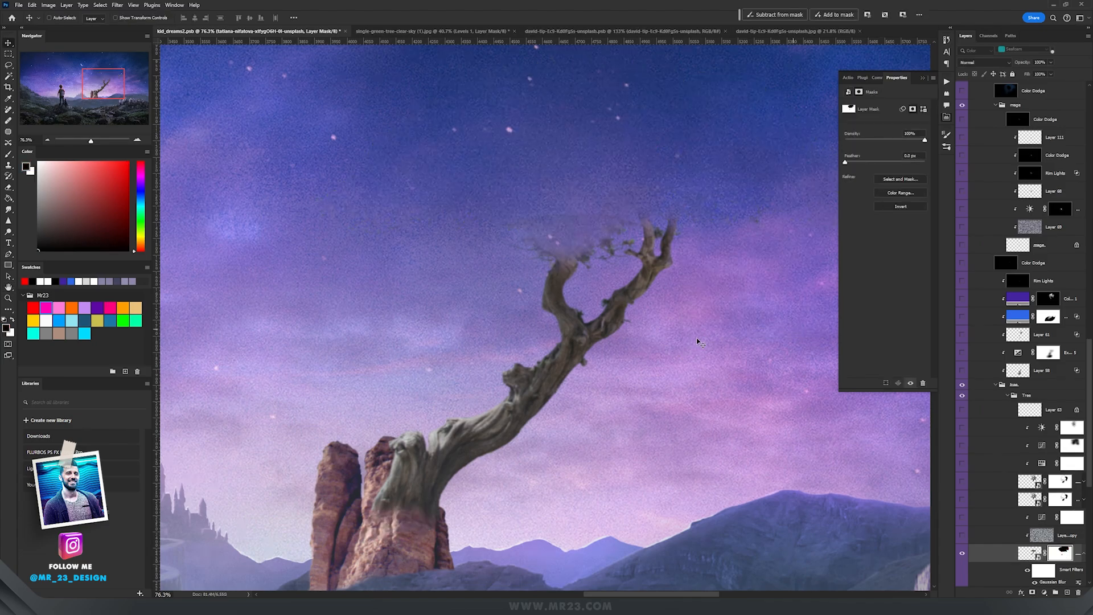
pyautogui.scroll(-5, 990, 498)
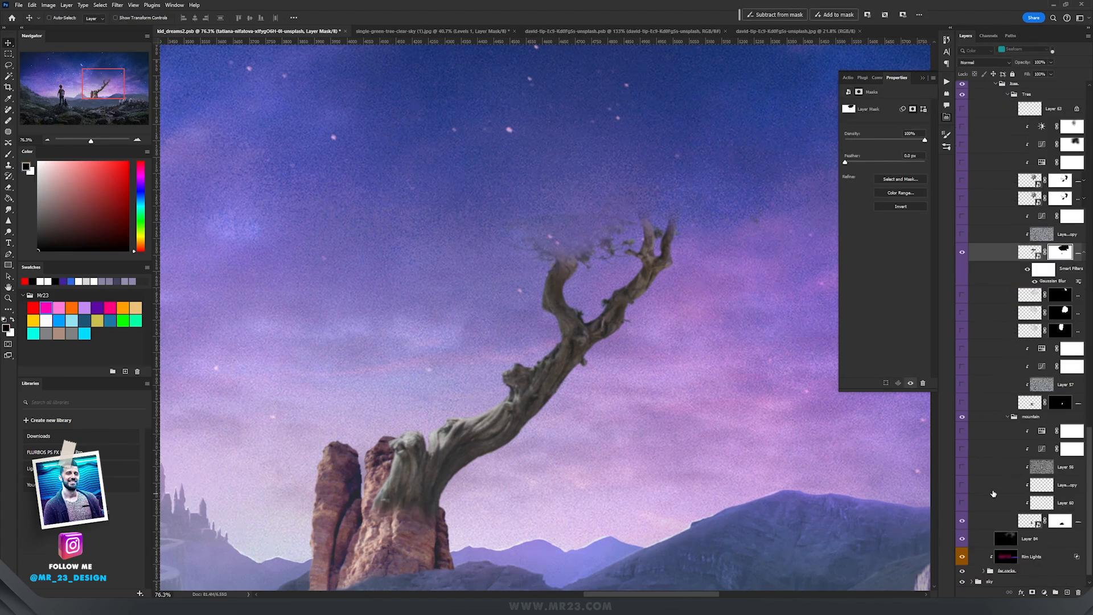
pyautogui.moveTo(723, 494); pyautogui.dragTo(792, 455)
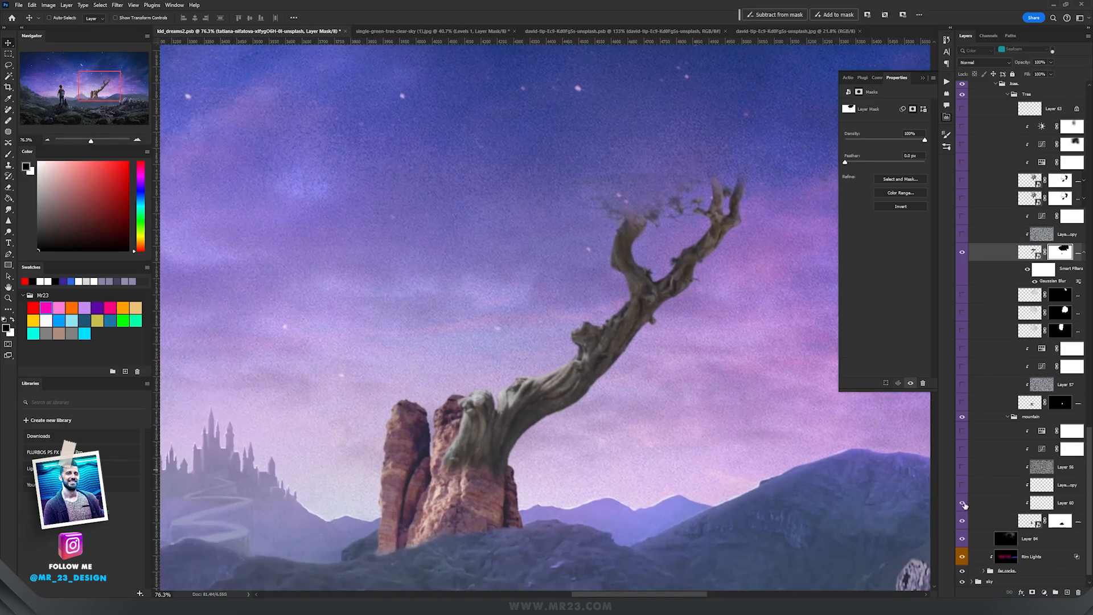
# Step: Hide several layers in the mountain group and inspect the rocks and bare branch close up
pyautogui.moveTo(962, 432); pyautogui.dragTo(964, 482)
pyautogui.scroll(3, 453, 482)
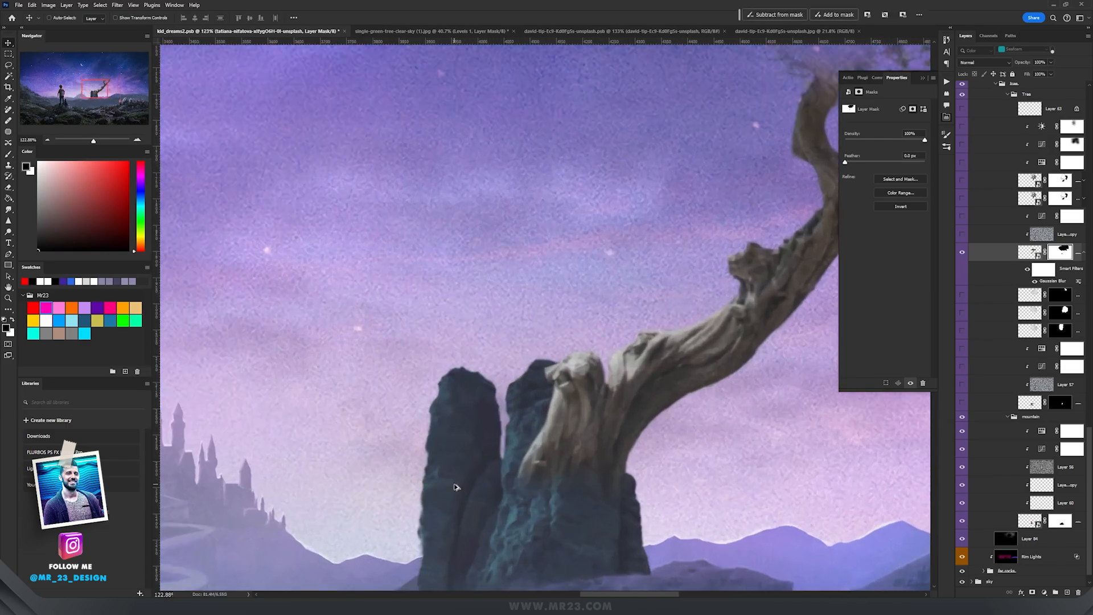
pyautogui.moveTo(593, 472); pyautogui.dragTo(571, 444)
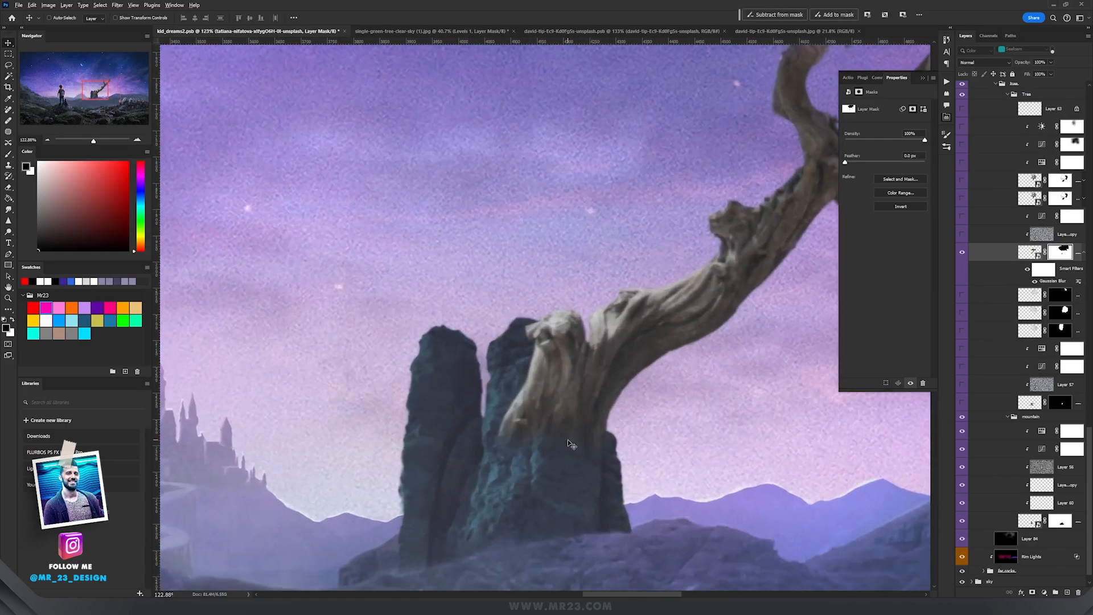
pyautogui.scroll(1, 570, 442)
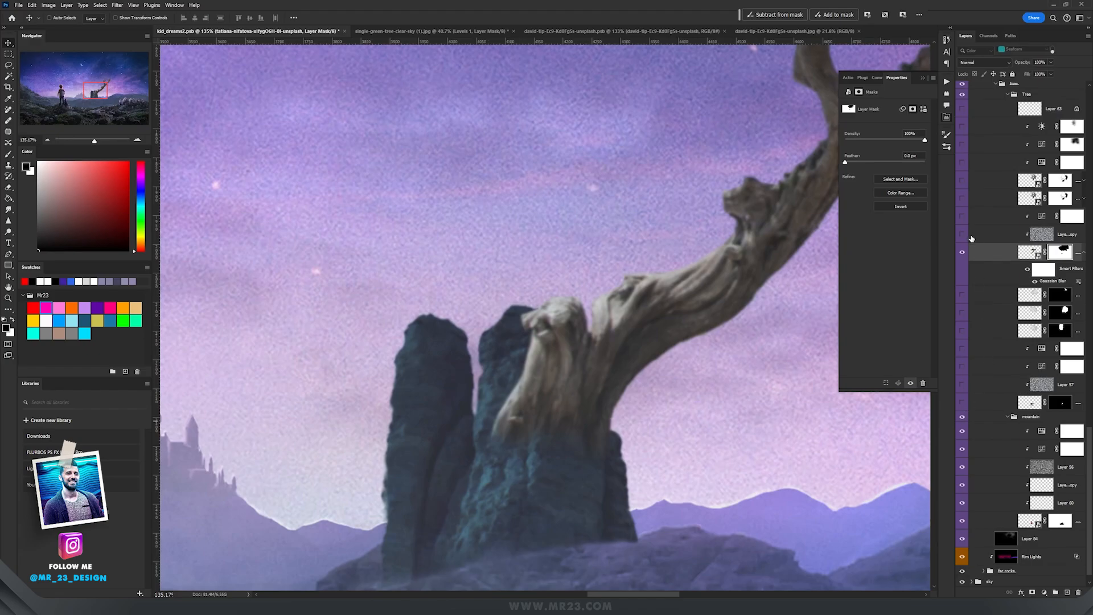
pyautogui.scroll(3, 654, 405)
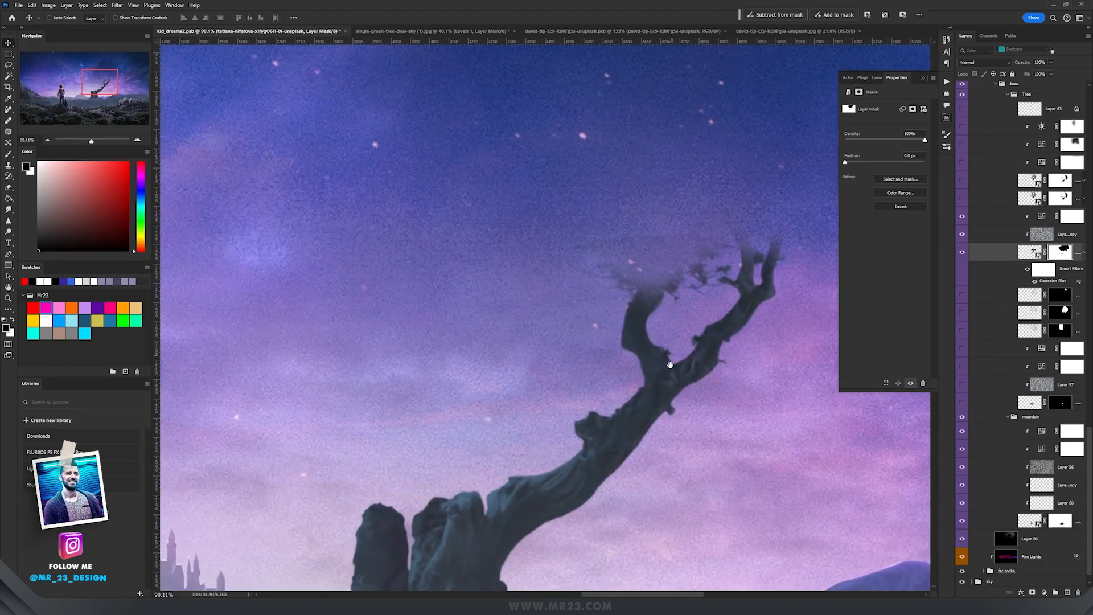
pyautogui.scroll(-3, 645, 430)
pyautogui.moveTo(635, 434)
pyautogui.mouseDown()
pyautogui.moveTo(634, 393)
pyautogui.moveTo(635, 430)
pyautogui.mouseUp()
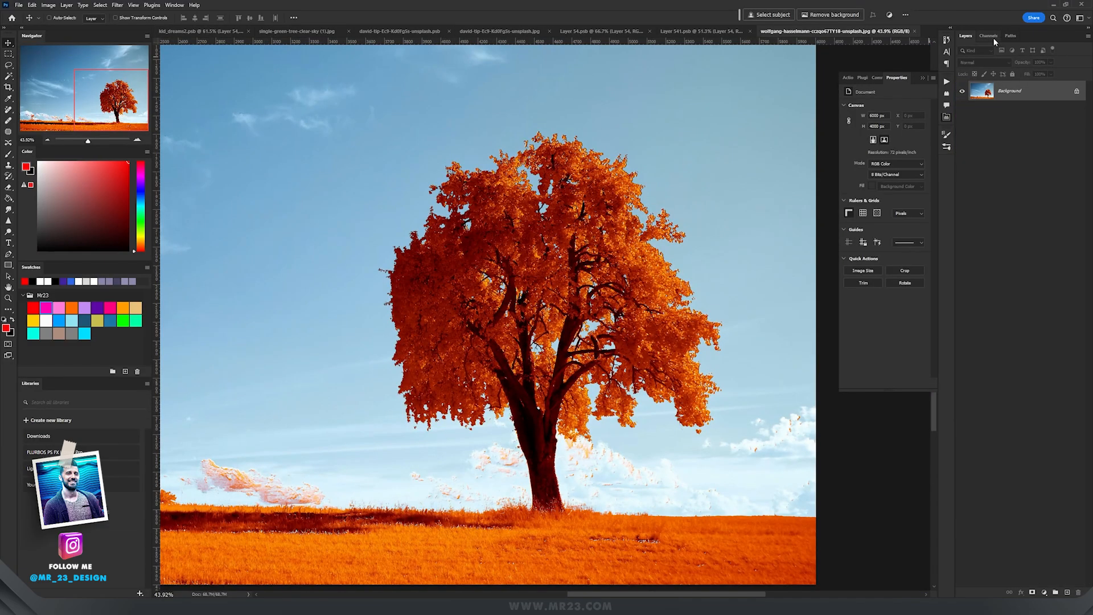
# Step: In the orange tree photo, load a channel as a selection and add it as a layer mask to cut out the tree
pyautogui.click(992, 38)
pyautogui.click(1000, 85)
pyautogui.keyDown('ctrl'); pyautogui.click(975, 84); pyautogui.keyUp('ctrl')
pyautogui.click(984, 49)
pyautogui.click(966, 36)
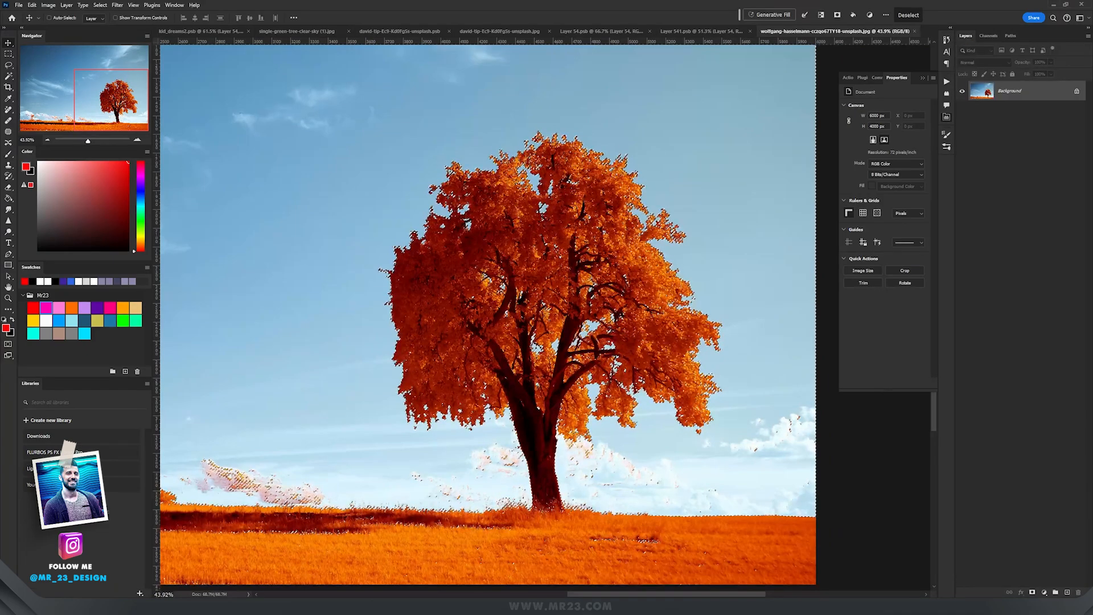
pyautogui.keyDown('alt'); pyautogui.click(1032, 591); pyautogui.keyUp('alt')
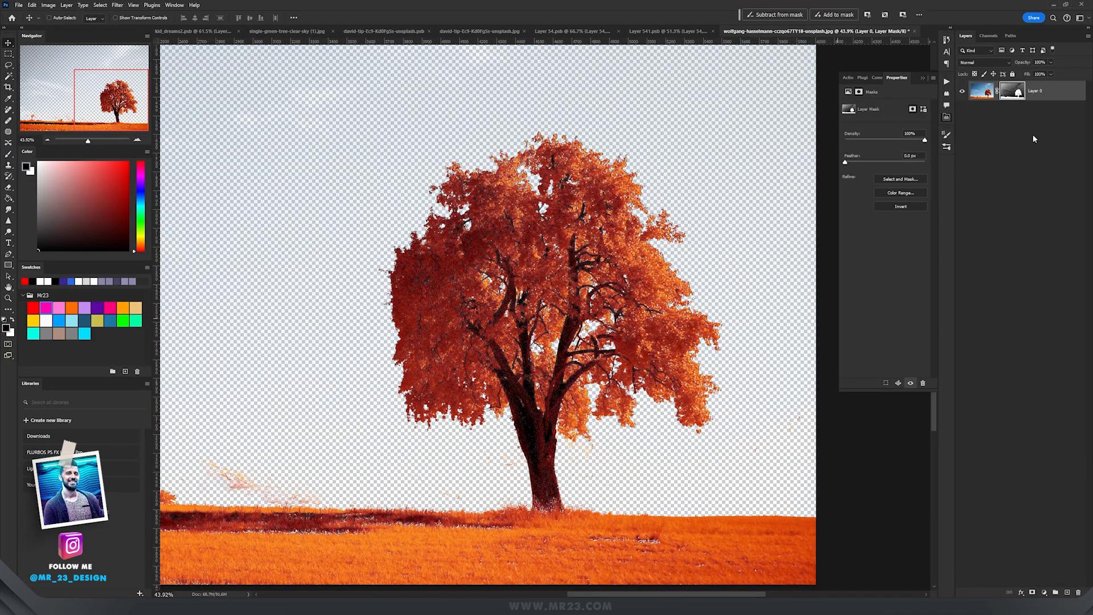
# Step: Add a Hue/Saturation adjustment and desaturate the Reds range of the orange tree
pyautogui.click(1044, 594)
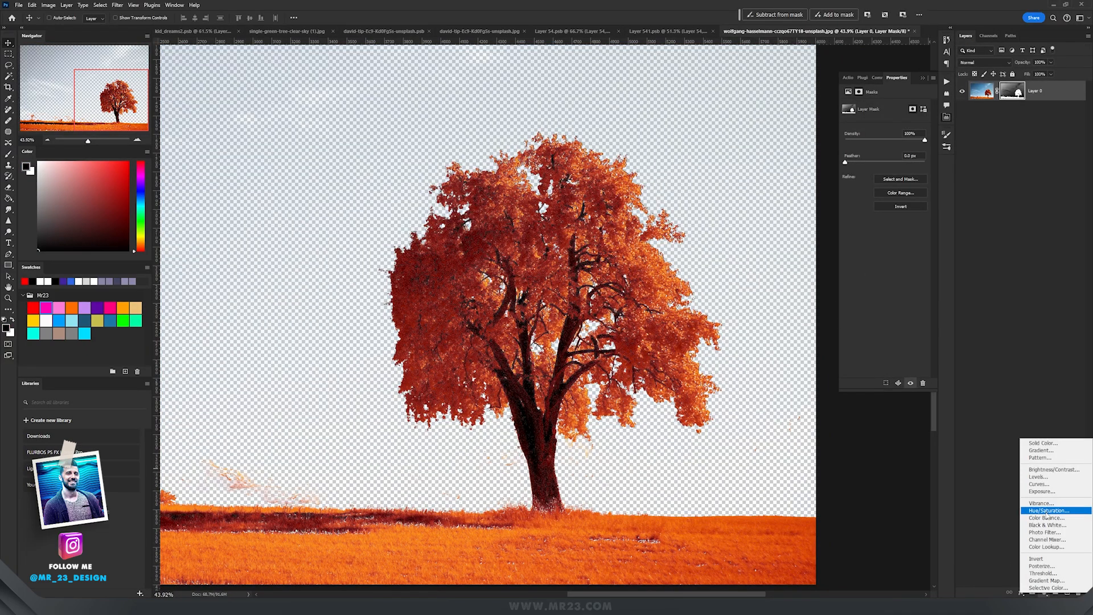
pyautogui.click(1043, 511)
pyautogui.click(892, 118)
pyautogui.click(879, 133)
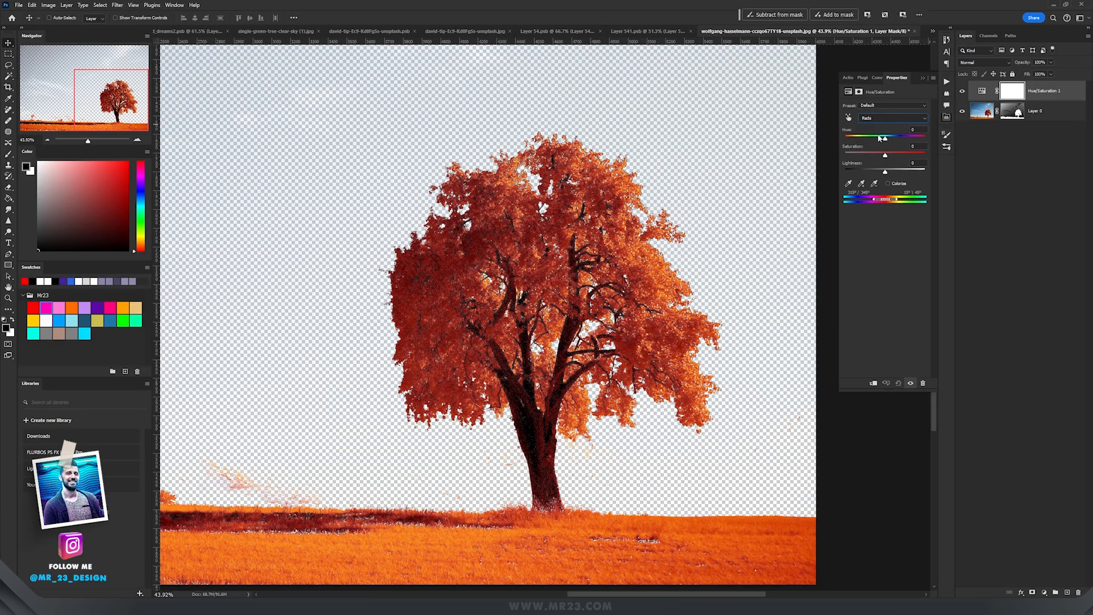
pyautogui.moveTo(883, 154); pyautogui.dragTo(924, 171)
# Step: Switch the Hue/Saturation range to Yellows and set Saturation to -100 and Lightness to +100
pyautogui.click(880, 119)
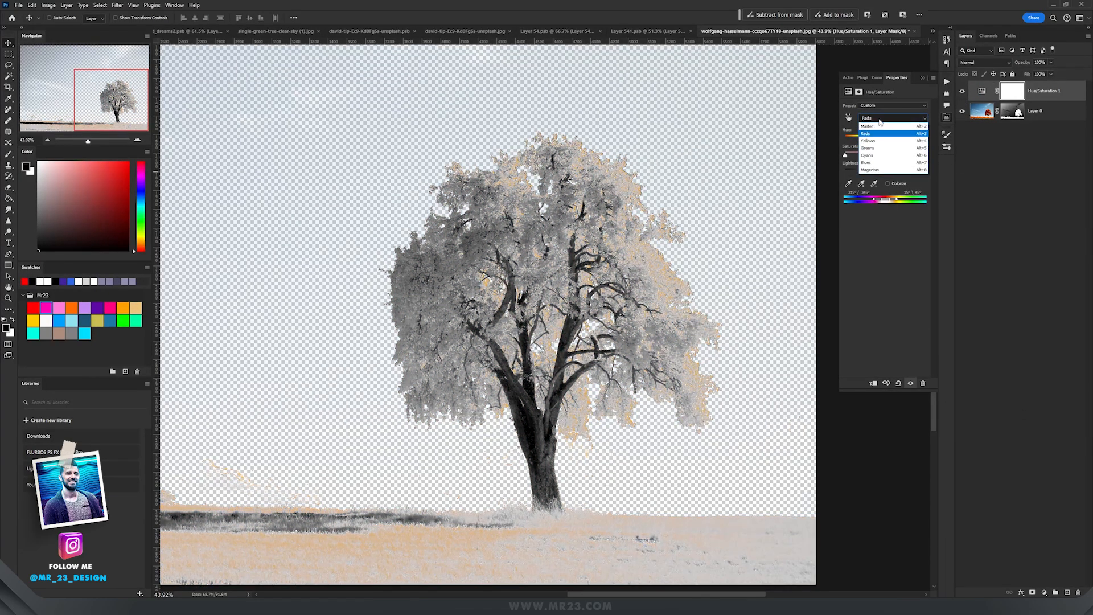
pyautogui.click(880, 140)
pyautogui.moveTo(884, 171); pyautogui.dragTo(981, 172)
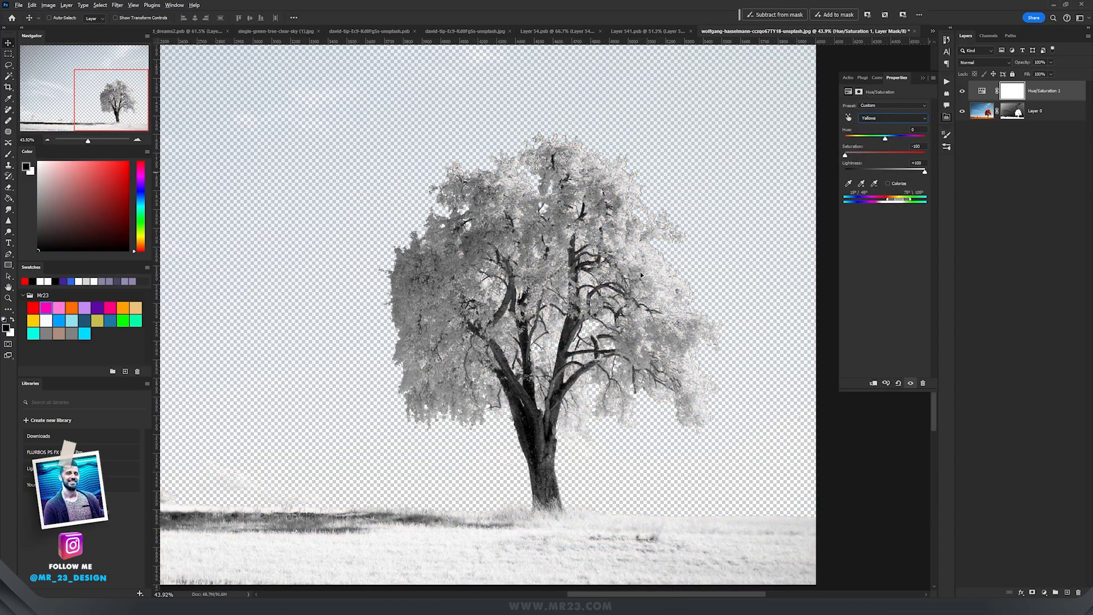
# Step: Apply Puppet Warp to the placed white tree so its trunk bends onto the bare branch
pyautogui.scroll(5, 641, 275)
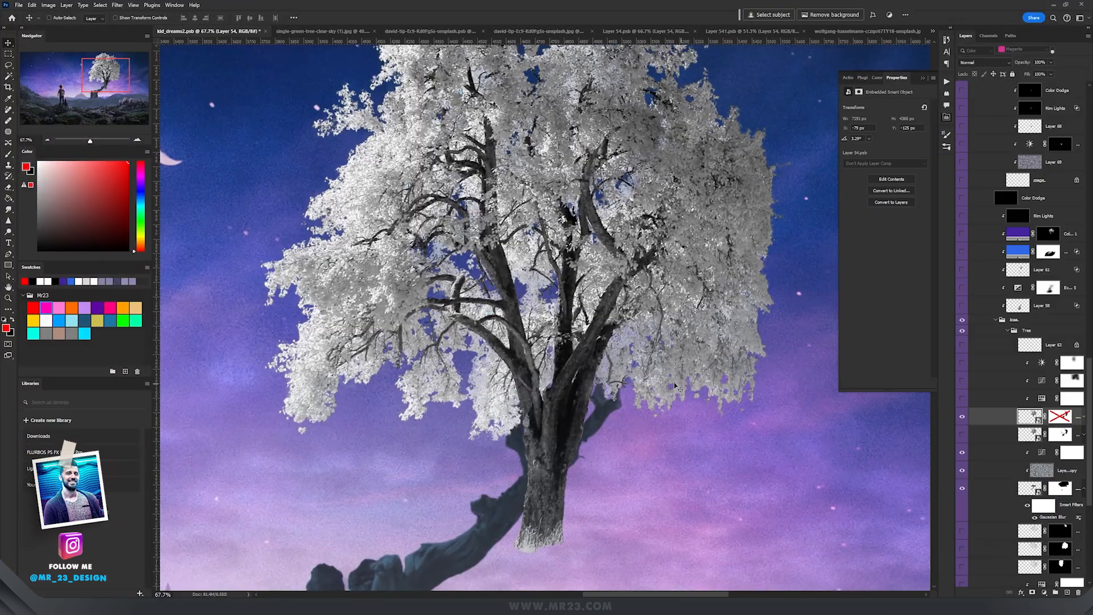
pyautogui.scroll(5, 575, 449)
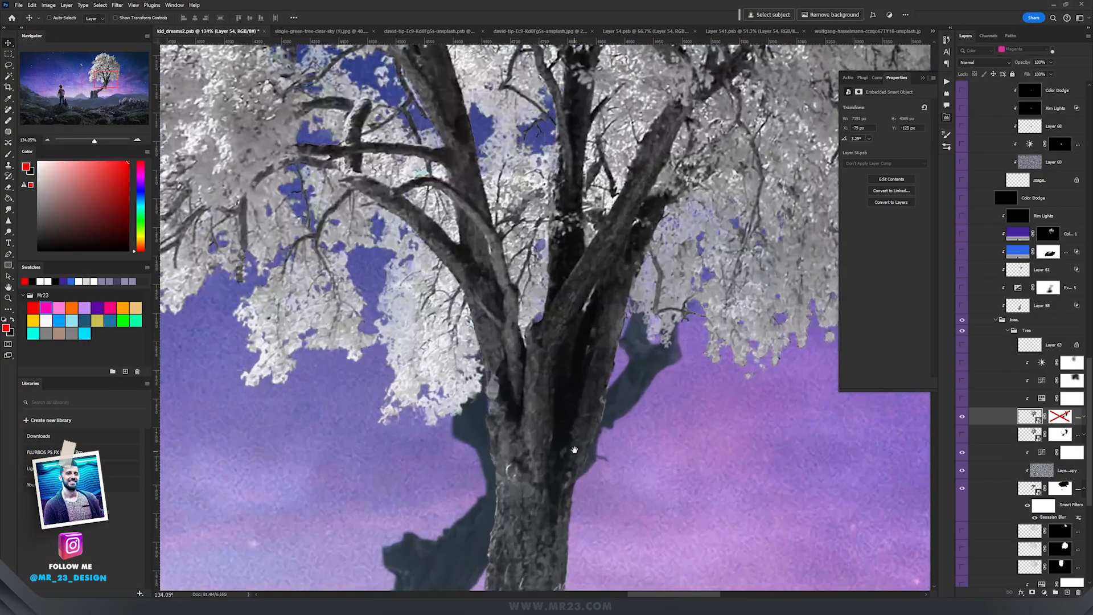
pyautogui.moveTo(574, 449); pyautogui.dragTo(663, 265)
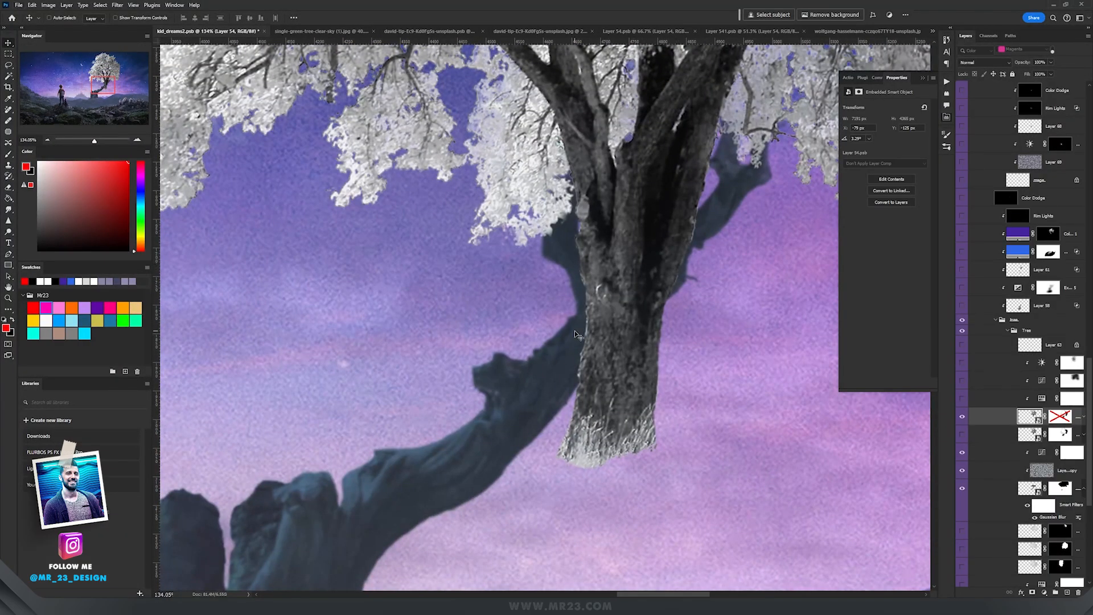
pyautogui.scroll(-4, 574, 334)
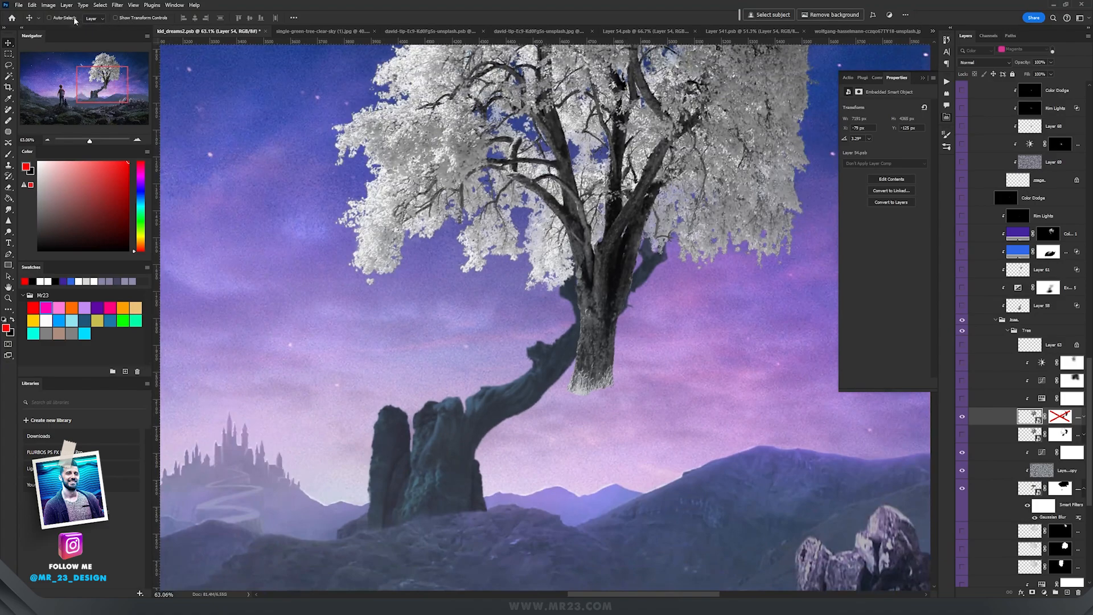
pyautogui.click(31, 5)
pyautogui.click(52, 186)
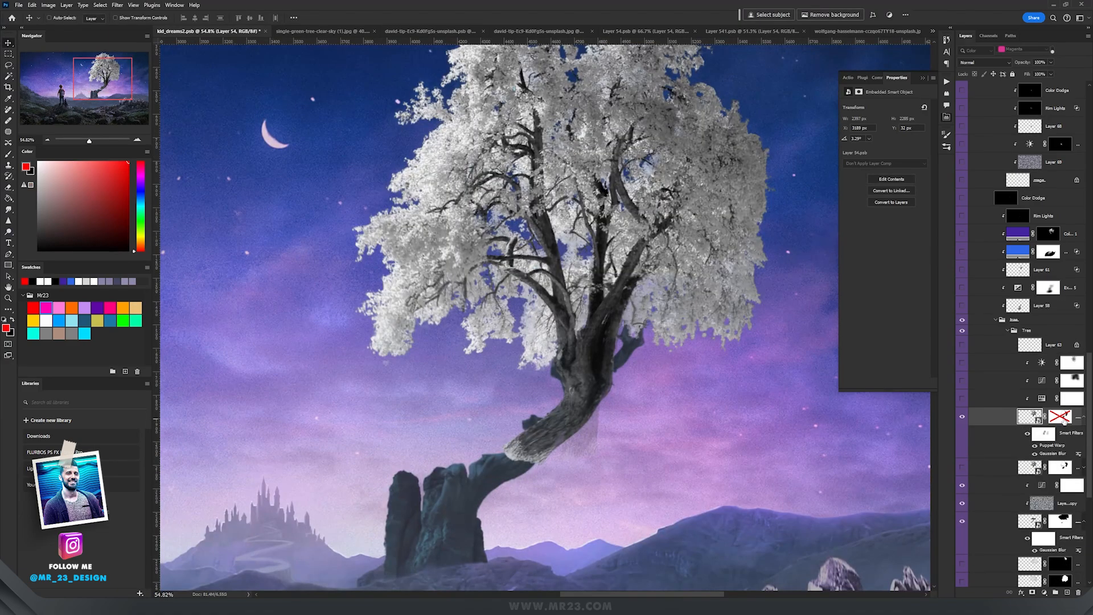
# Step: Enable the white tree's layer mask and paint on it to fade the right side of the foliage
pyautogui.keyDown('shift'); pyautogui.click(1061, 418); pyautogui.keyUp('shift')
pyautogui.moveTo(701, 216); pyautogui.dragTo(692, 271)
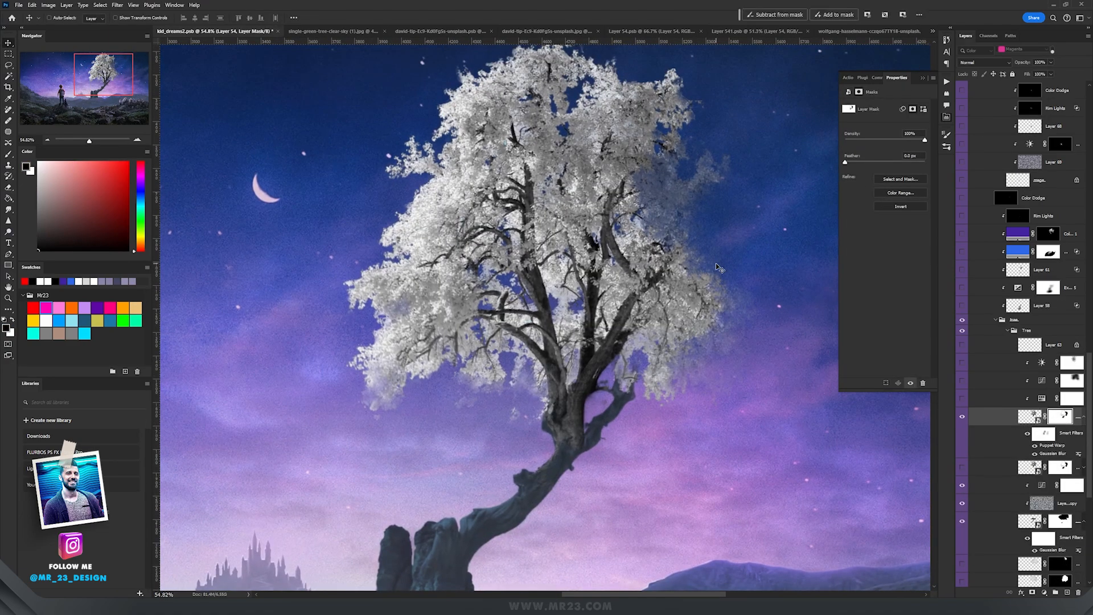
# Step: Zoom in and out to examine how the white tree blends with the sky and branch
pyautogui.scroll(3, 644, 380)
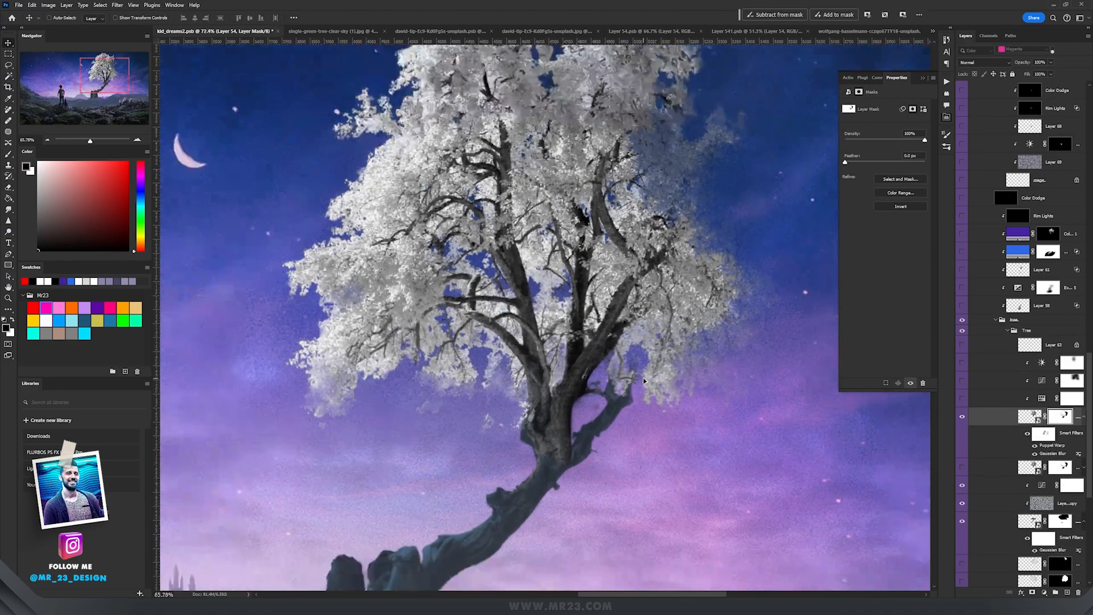
pyautogui.scroll(-2, 643, 380)
pyautogui.scroll(5, 498, 287)
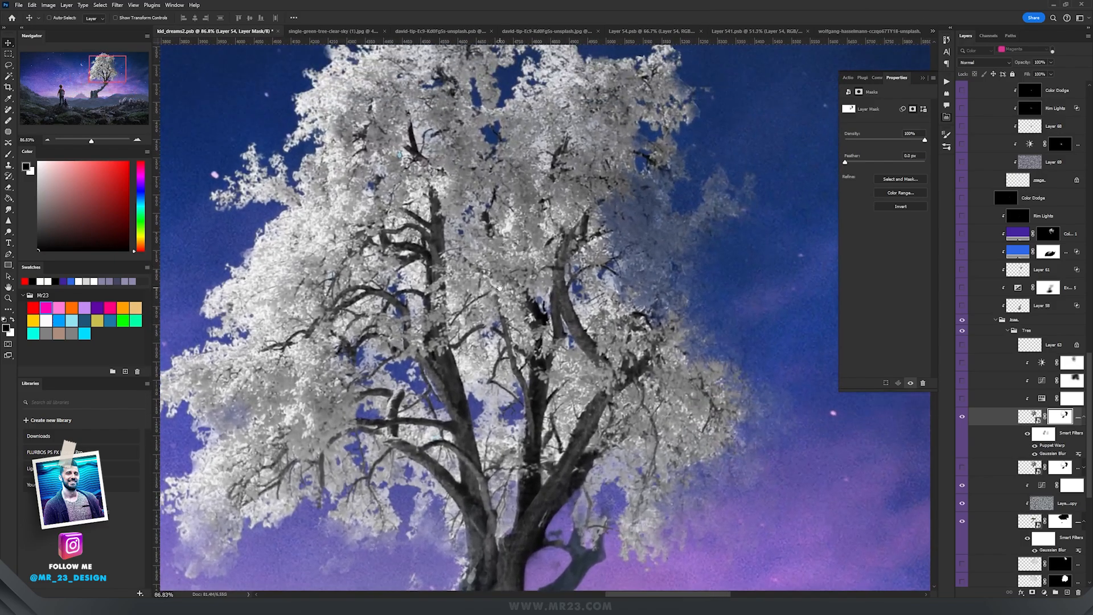
pyautogui.scroll(-8, 498, 287)
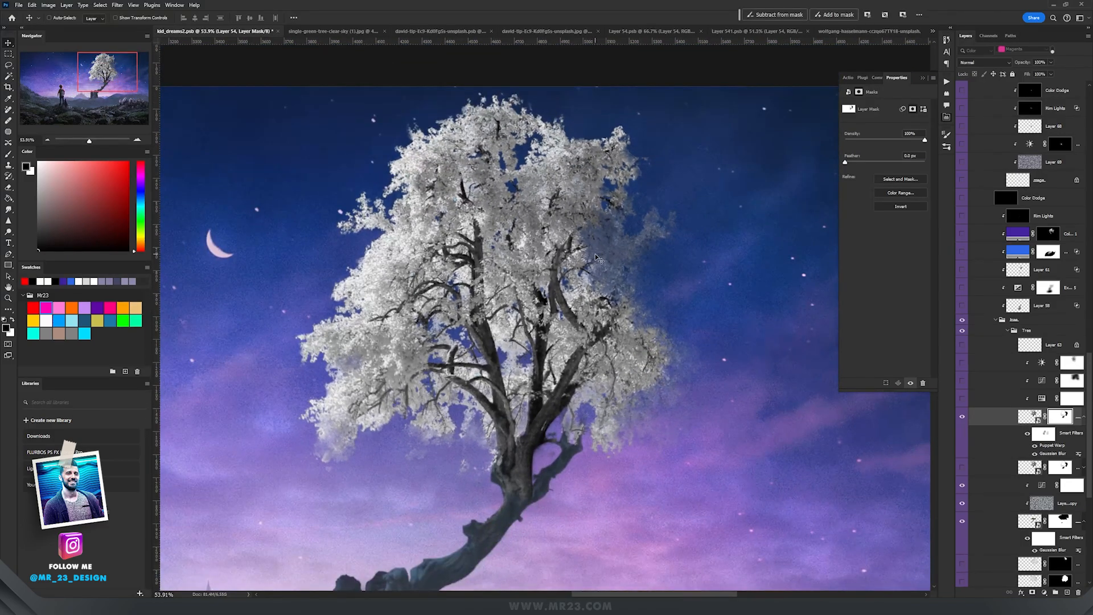
pyautogui.scroll(1, 596, 255)
pyautogui.scroll(2, 622, 264)
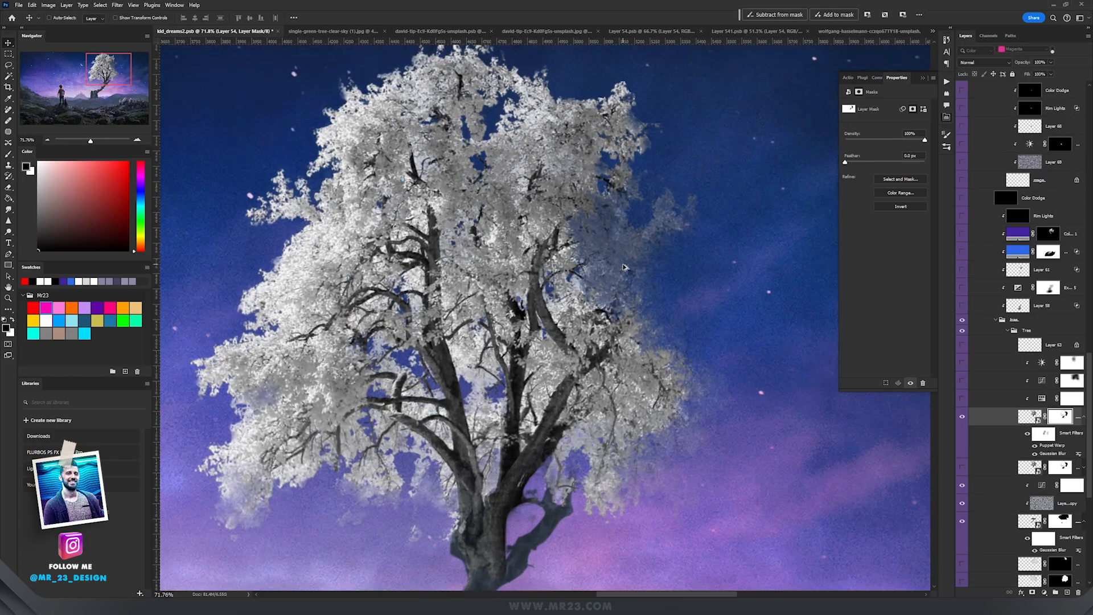
pyautogui.scroll(-2, 622, 265)
pyautogui.scroll(-1, 632, 263)
pyautogui.scroll(1, 632, 263)
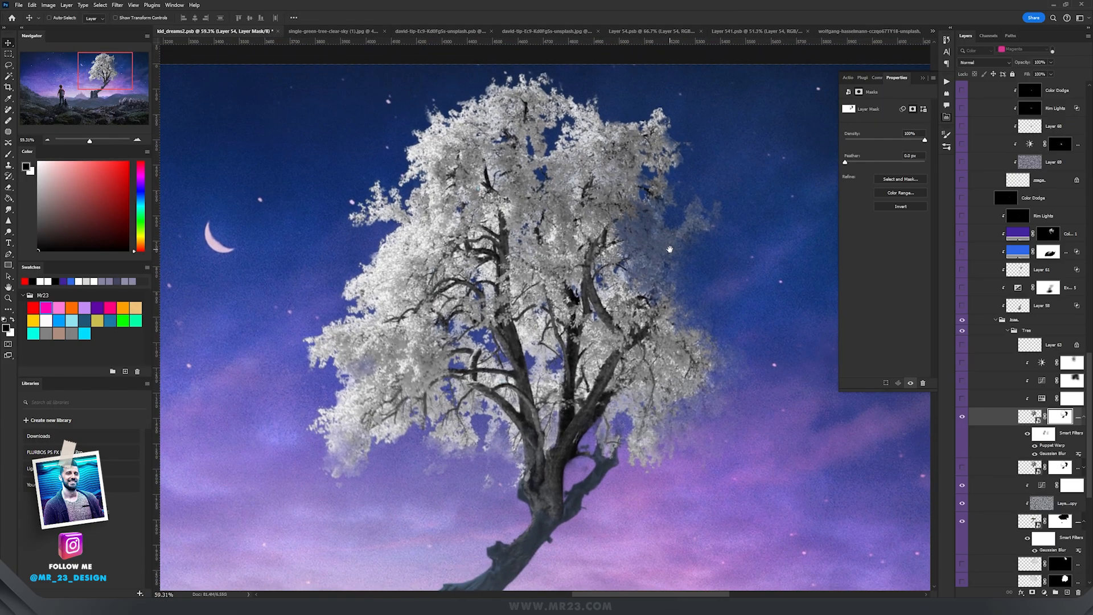
# Step: Switch to the green tree photo document and view it with the panels hidden
pyautogui.hotkey('ctrl', 'Tab')
pyautogui.press('Tab')
pyautogui.scroll(-5, 645, 244)
pyautogui.scroll(3, 645, 244)
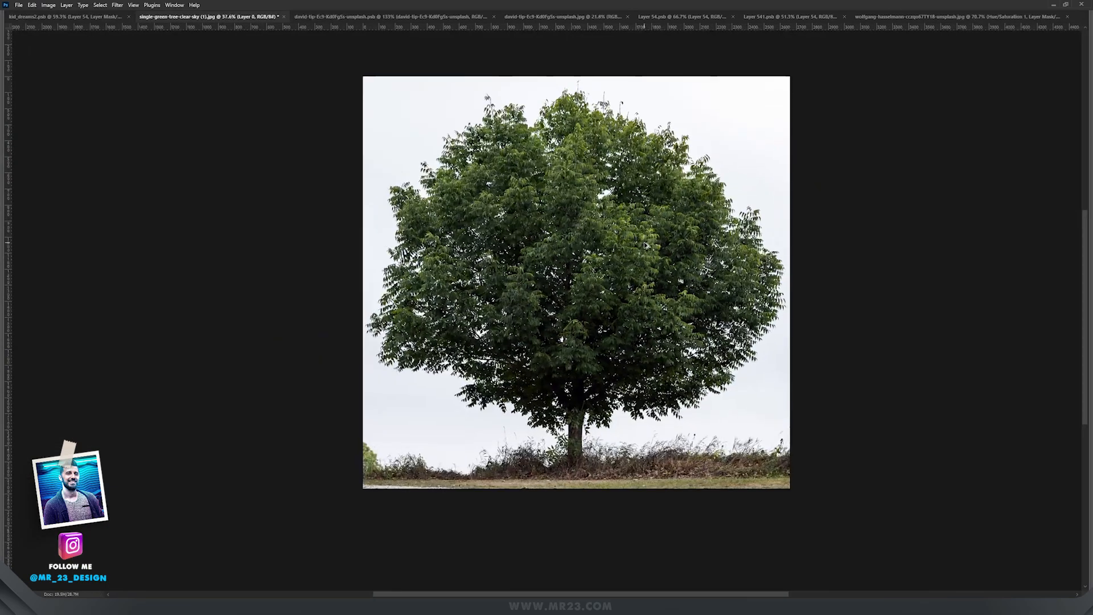
pyautogui.moveTo(676, 229); pyautogui.dragTo(653, 272)
pyautogui.press('Tab')
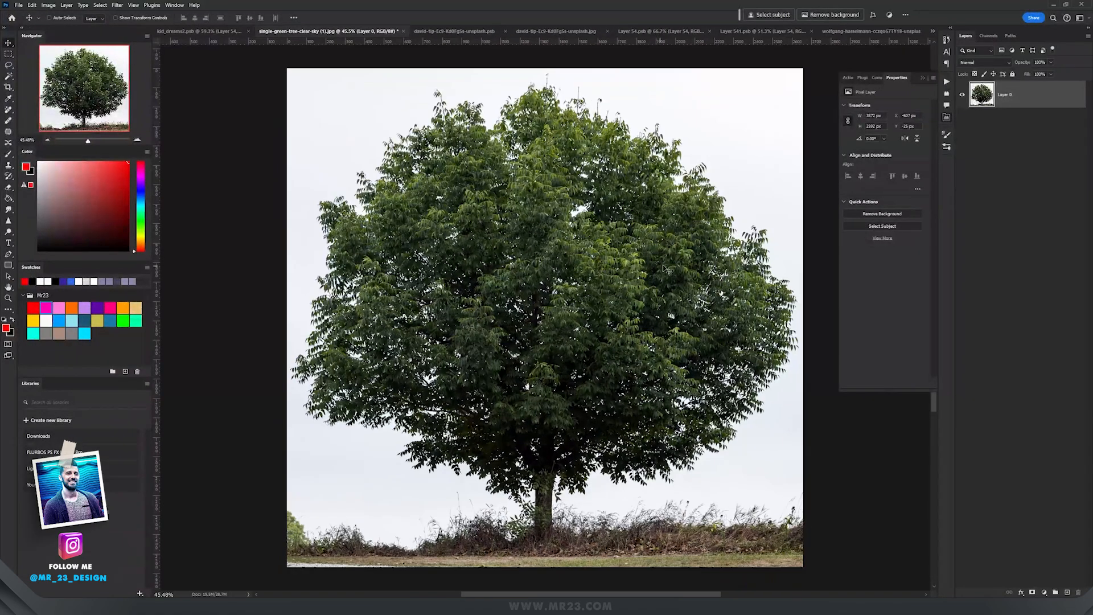
# Step: Add a Black & White adjustment to the green tree photo and adjust its colour sliders
pyautogui.click(1041, 591)
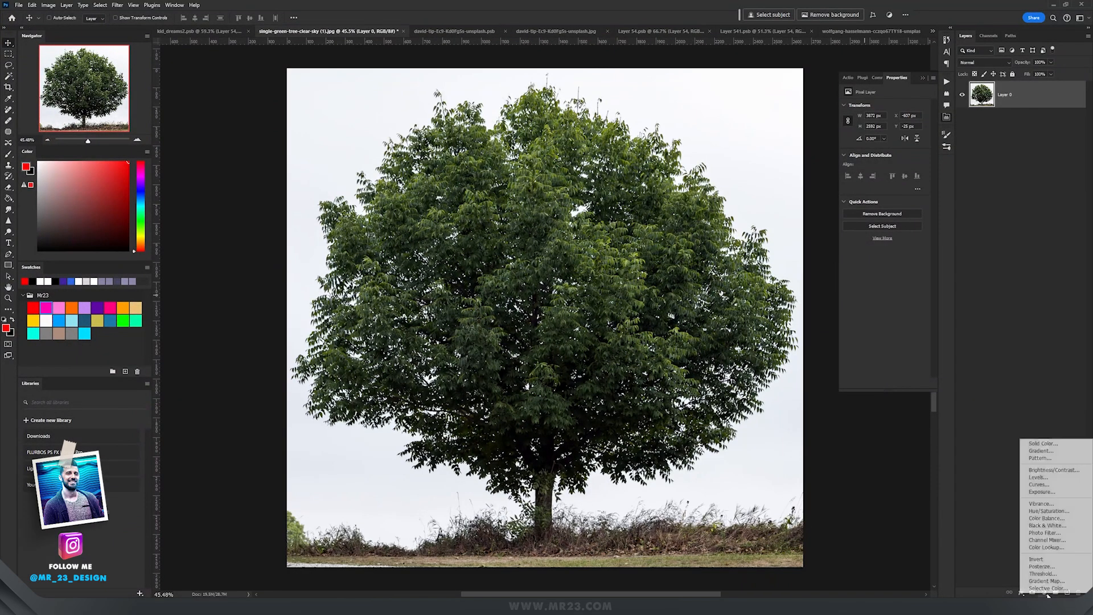
pyautogui.click(1043, 526)
pyautogui.moveTo(879, 205); pyautogui.dragTo(922, 188)
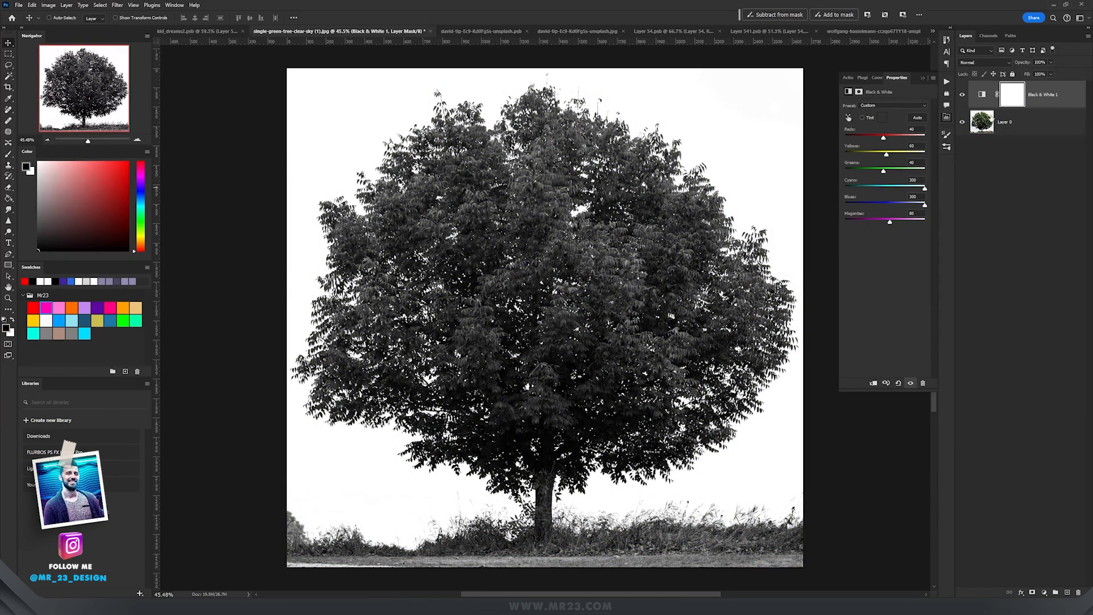
# Step: Add a Levels adjustment to darken the tree against the white sky
pyautogui.click(1044, 593)
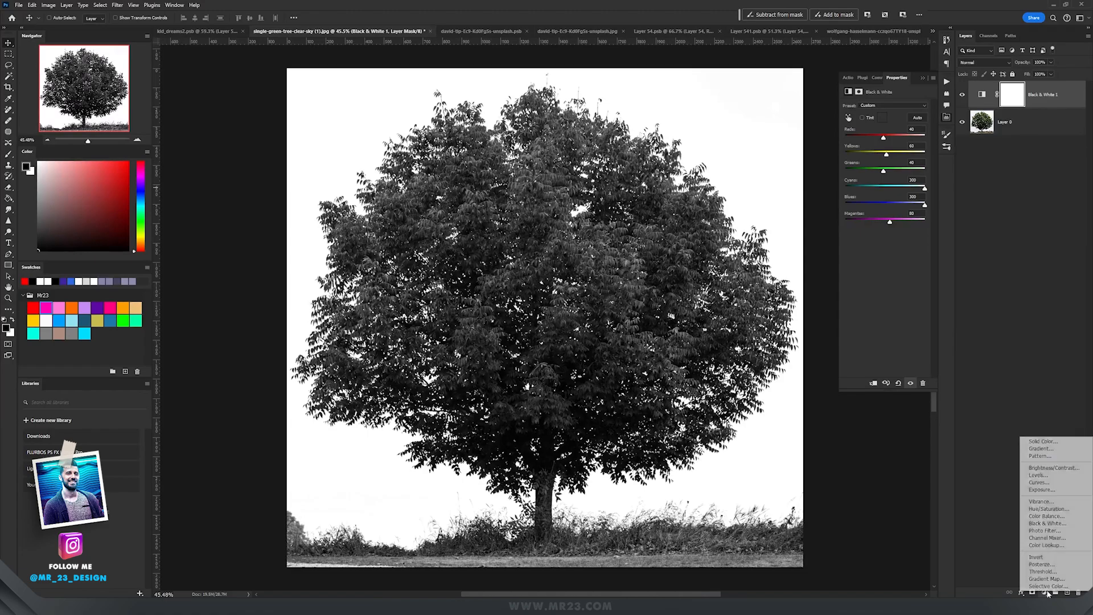
pyautogui.click(1053, 483)
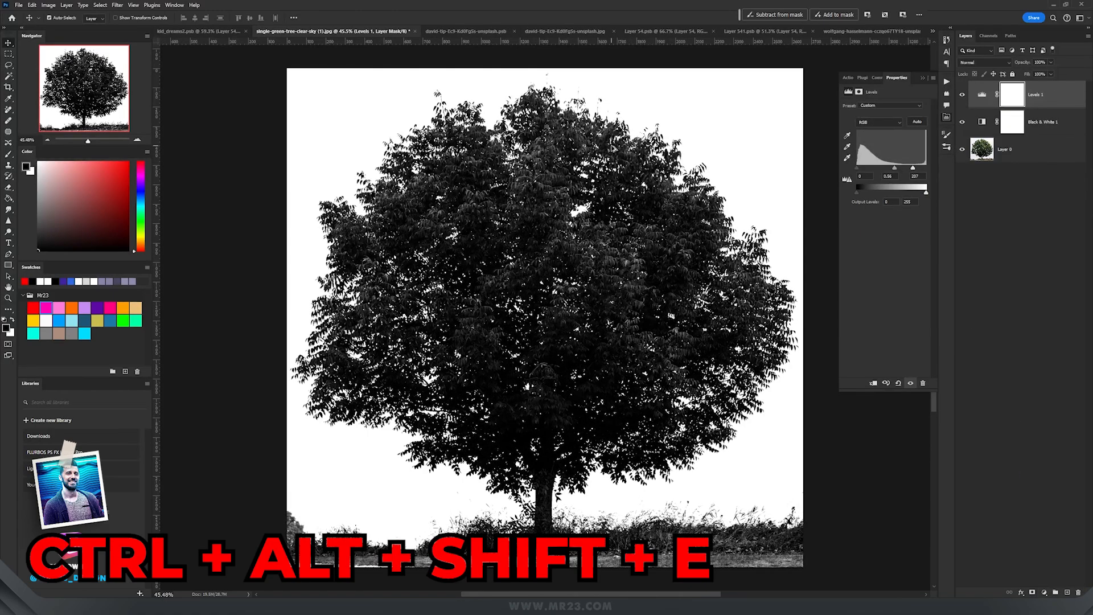
# Step: Stamp all visible layers into a new layer and define it as a brush preset named tree
pyautogui.hotkey('ctrl', 'alt', 'shift', 'e')
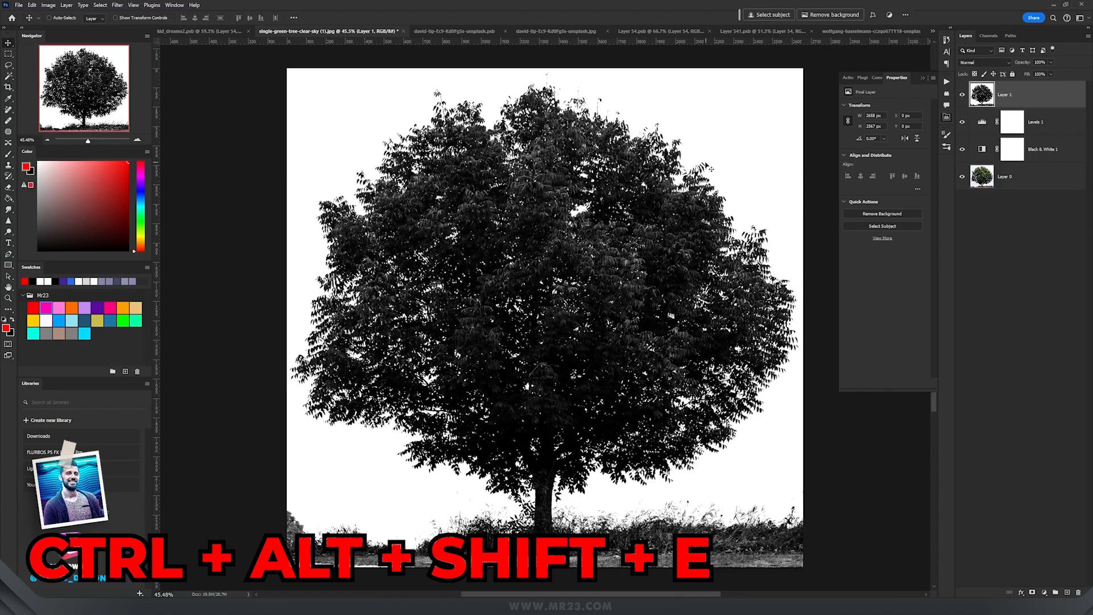
pyautogui.click(31, 5)
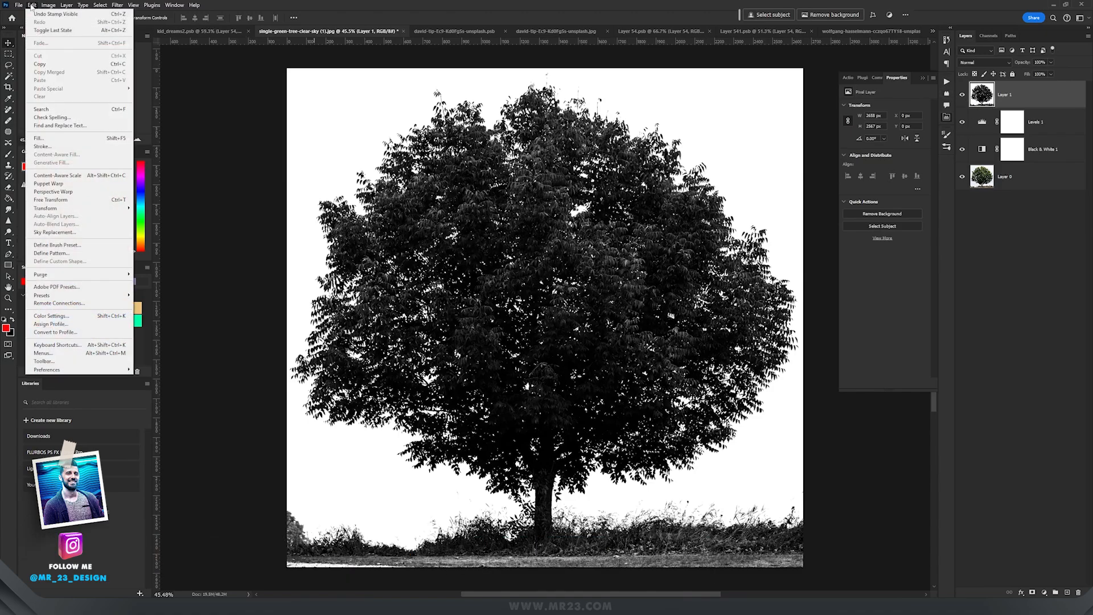
pyautogui.click(85, 246)
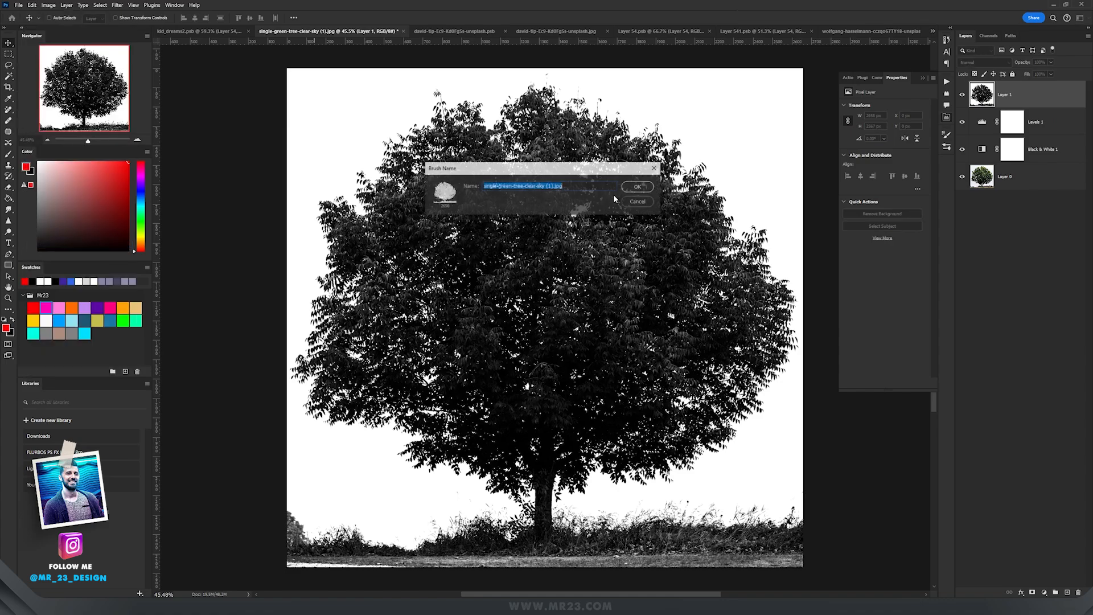
pyautogui.write('tr')
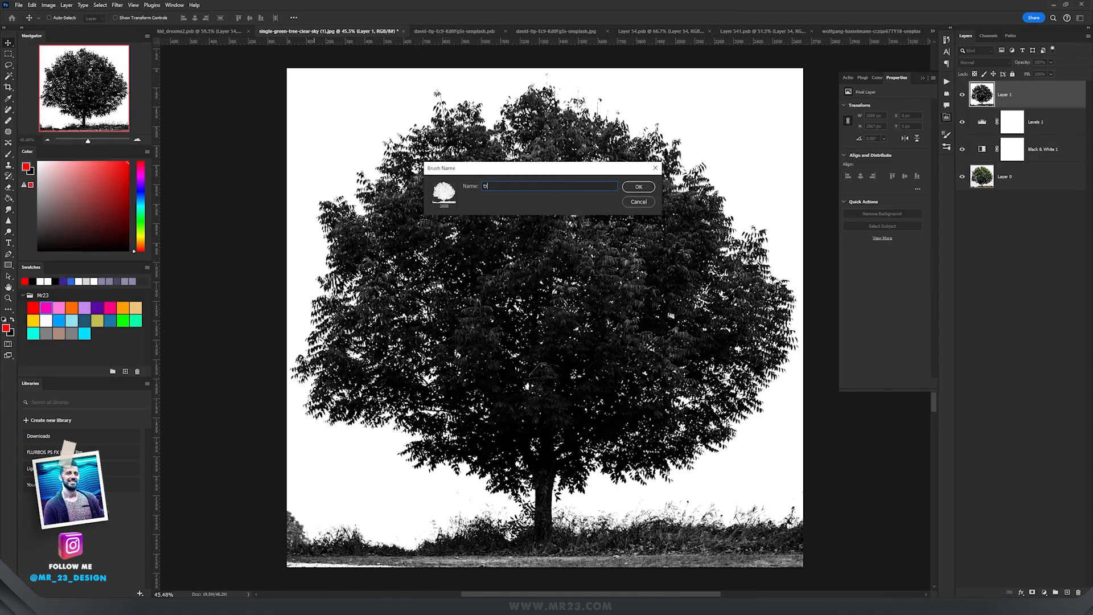
pyautogui.write('ee')
pyautogui.press('Return')
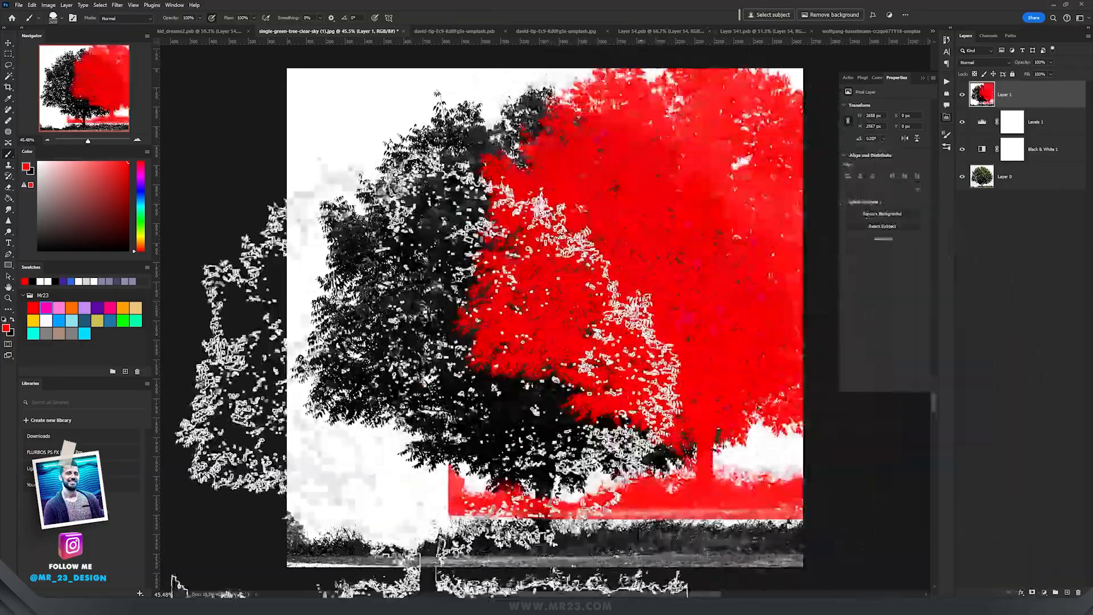
# Step: Test the new tree brush by stamping several trees across the green tree photo
pyautogui.click(429, 386)
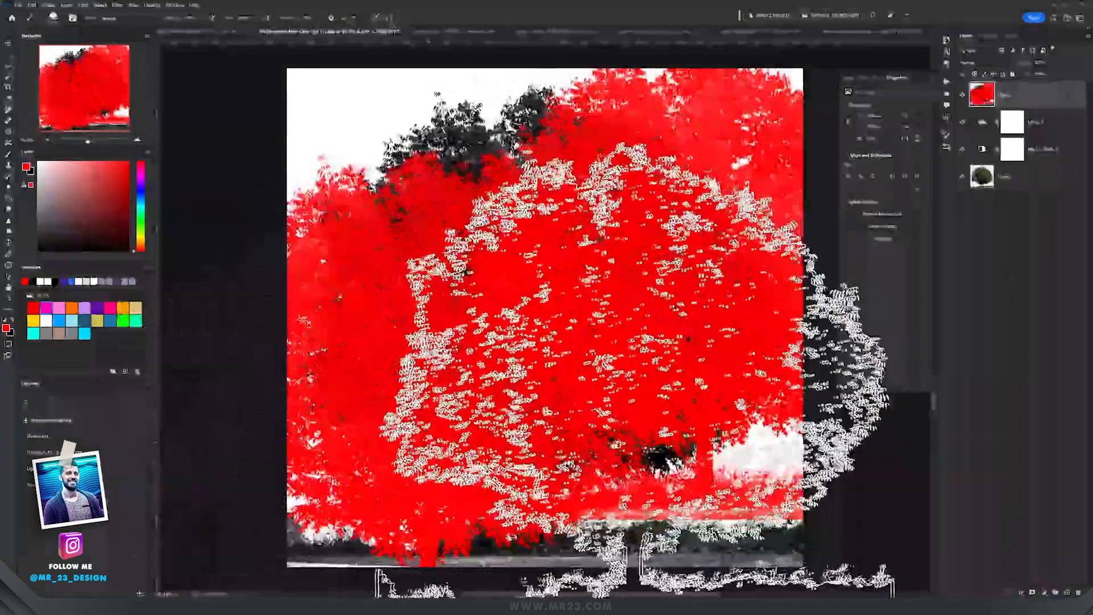
pyautogui.click(636, 384)
pyautogui.press('x')
pyautogui.keyDown('alt'); pyautogui.click(467, 147); pyautogui.keyUp('alt')
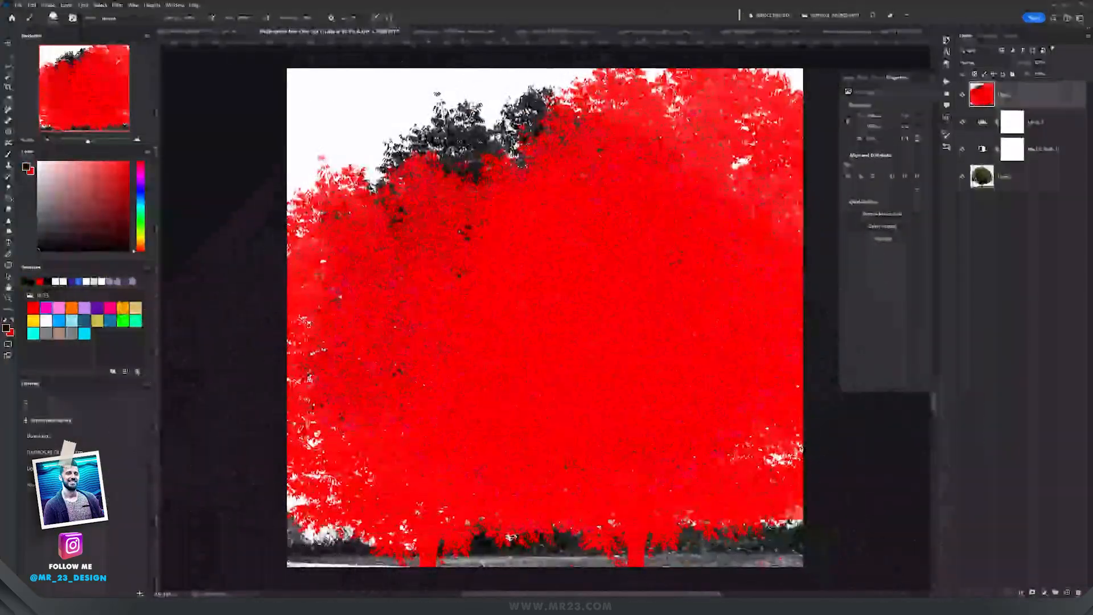
pyautogui.click(553, 269)
pyautogui.click(752, 464)
pyautogui.press('v')
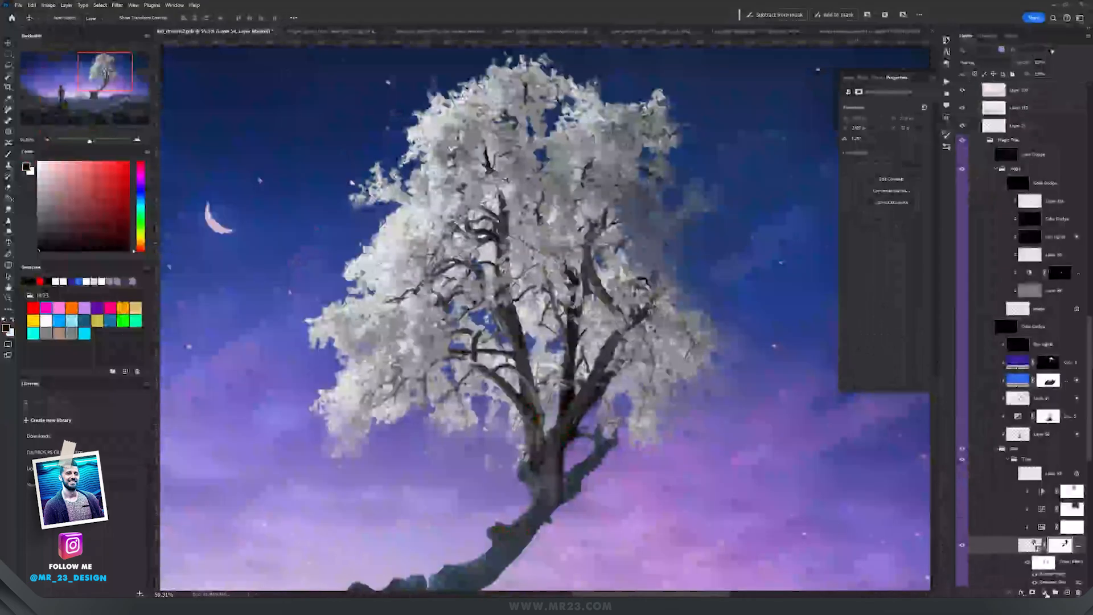
# Step: In the composite, add a new layer above the tree, stamp the white tree brush over the foliage and erase its lower edge
pyautogui.click(1082, 510)
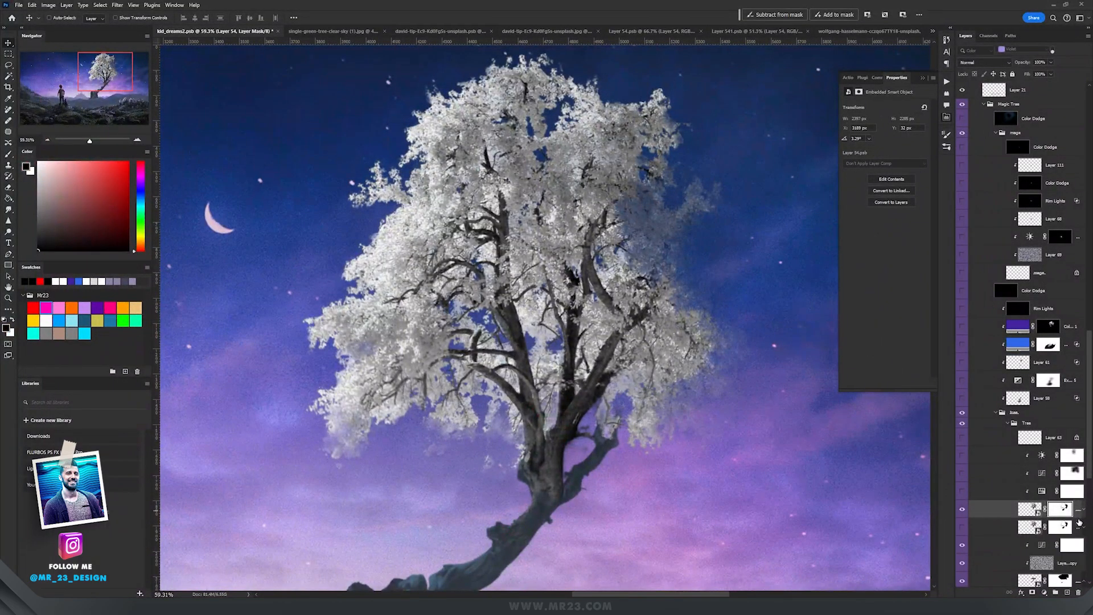
pyautogui.click(1067, 593)
pyautogui.press('space')
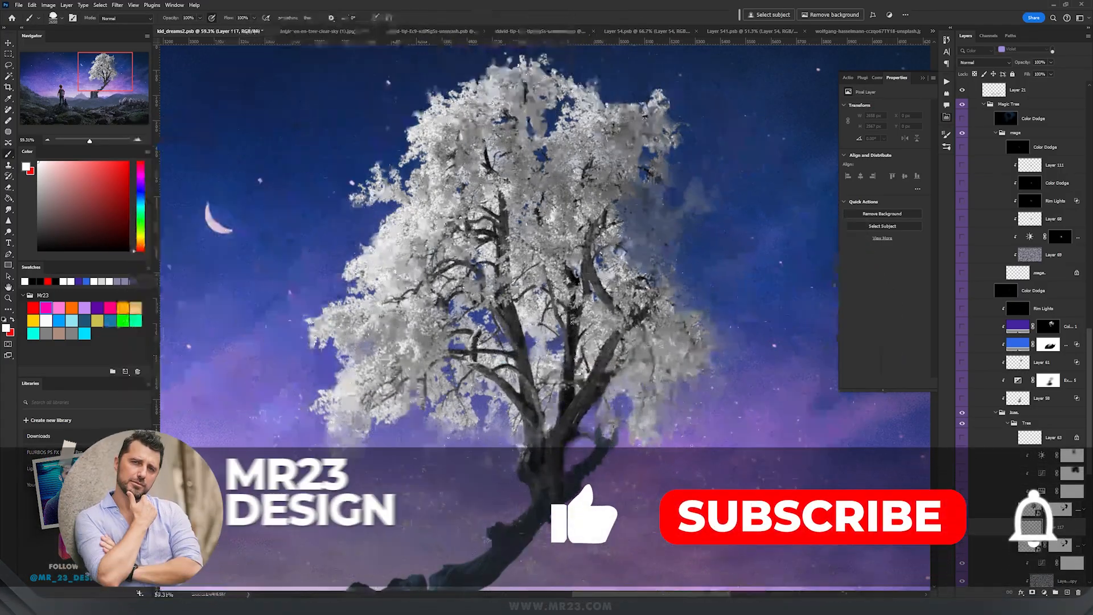
pyautogui.moveTo(574, 306); pyautogui.dragTo(546, 307)
pyautogui.click(572, 306)
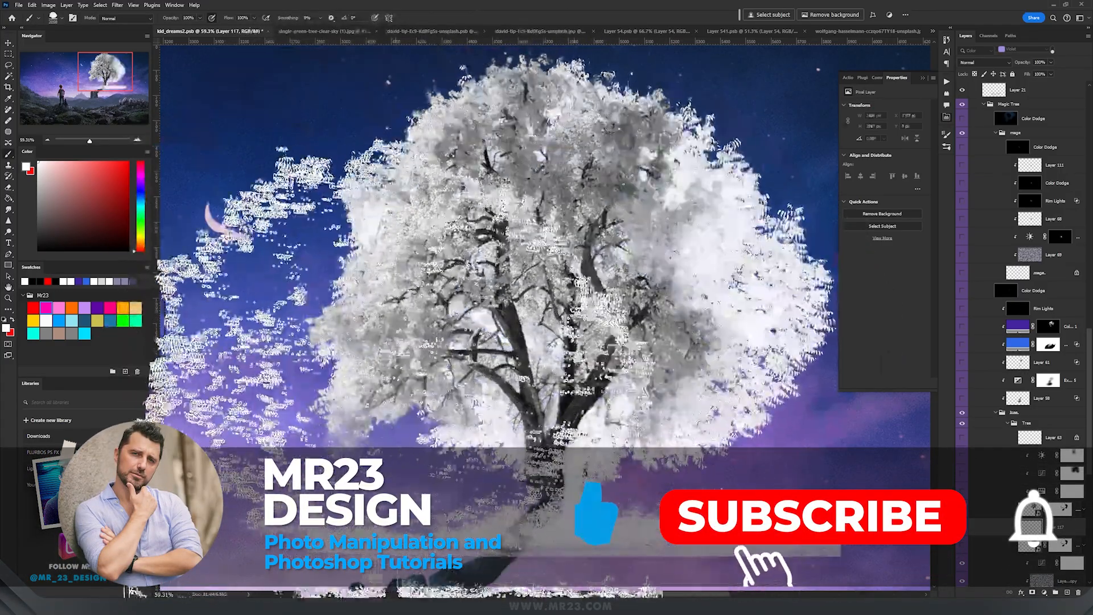
pyautogui.hotkey('ctrl', 'z')
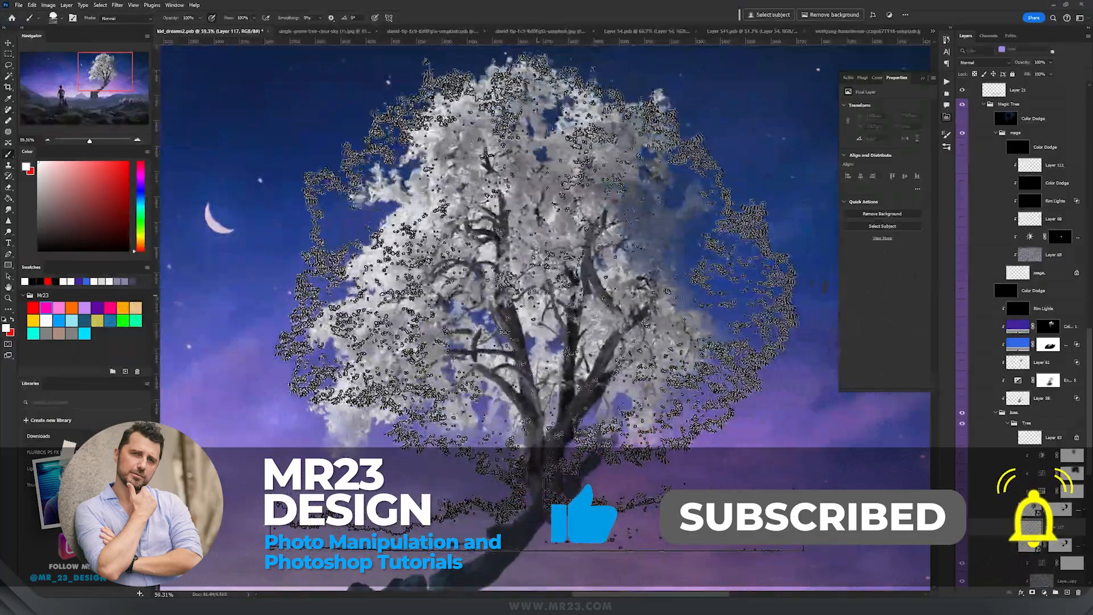
pyautogui.click(537, 302)
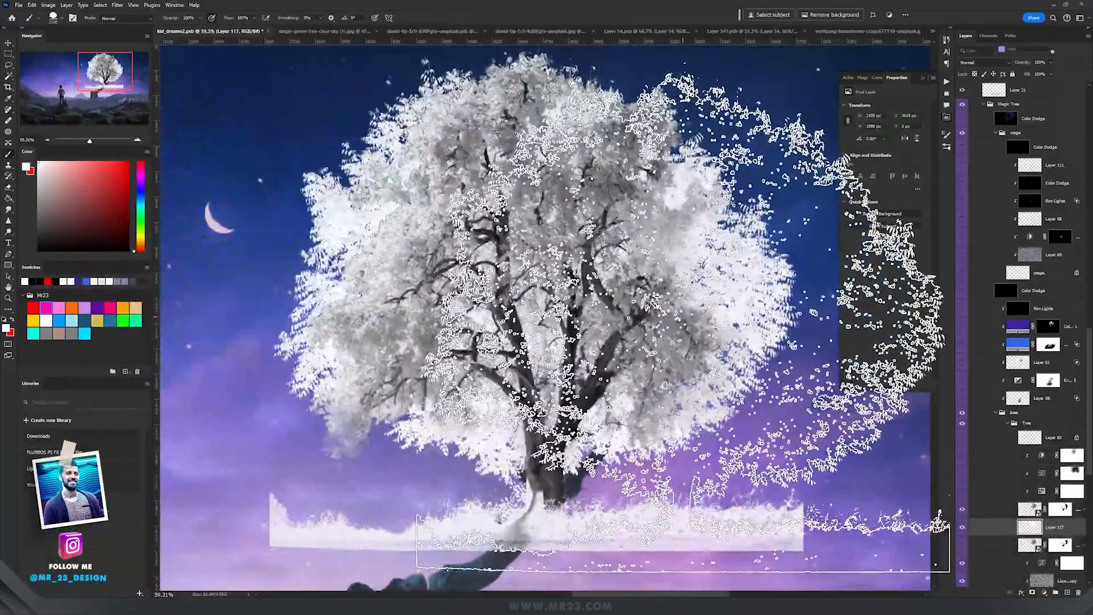
pyautogui.press('e')
pyautogui.moveTo(529, 517)
pyautogui.mouseDown()
pyautogui.moveTo(769, 524)
pyautogui.moveTo(281, 518)
pyautogui.mouseUp()
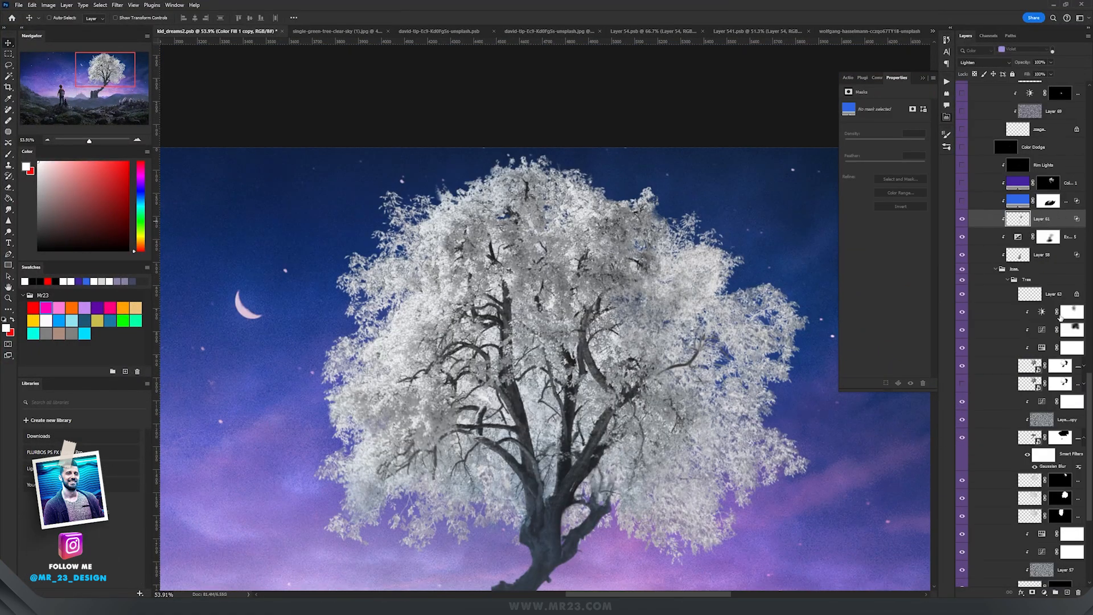
# Step: Add a Solid Color fill layer of #2f68e8 and set its blend mode to Overlay
pyautogui.click(1043, 592)
pyautogui.click(1043, 444)
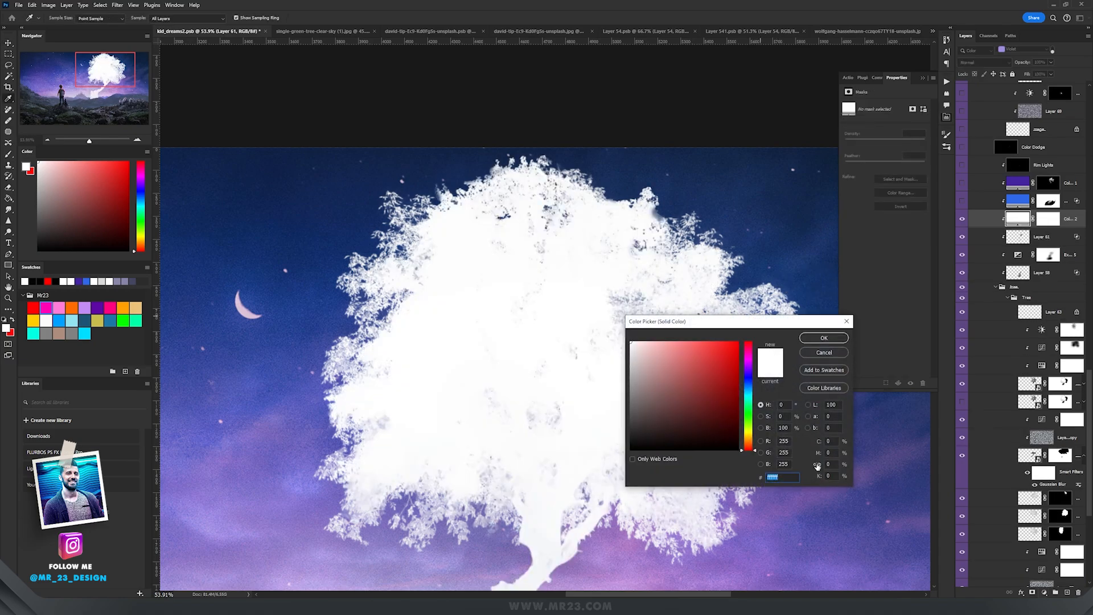
pyautogui.write('2f68e8')
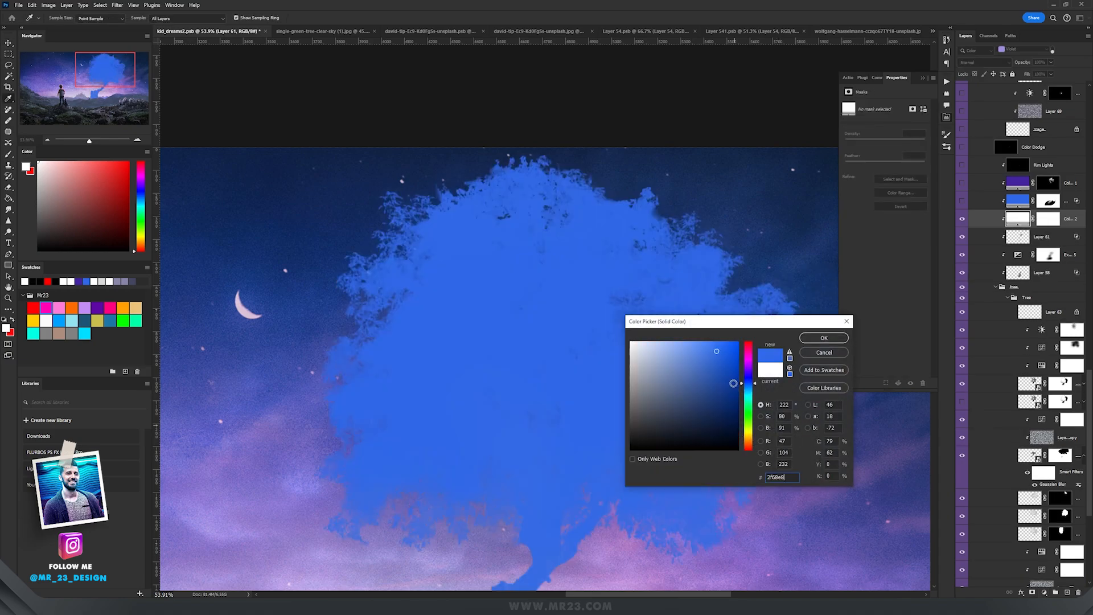
pyautogui.click(824, 337)
pyautogui.click(980, 62)
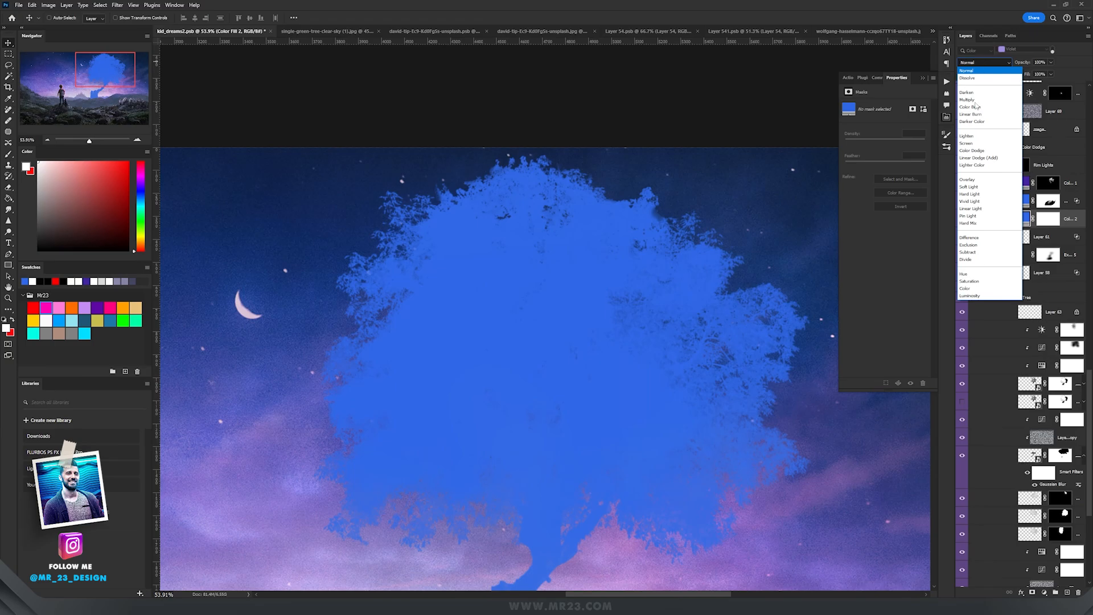
pyautogui.click(971, 180)
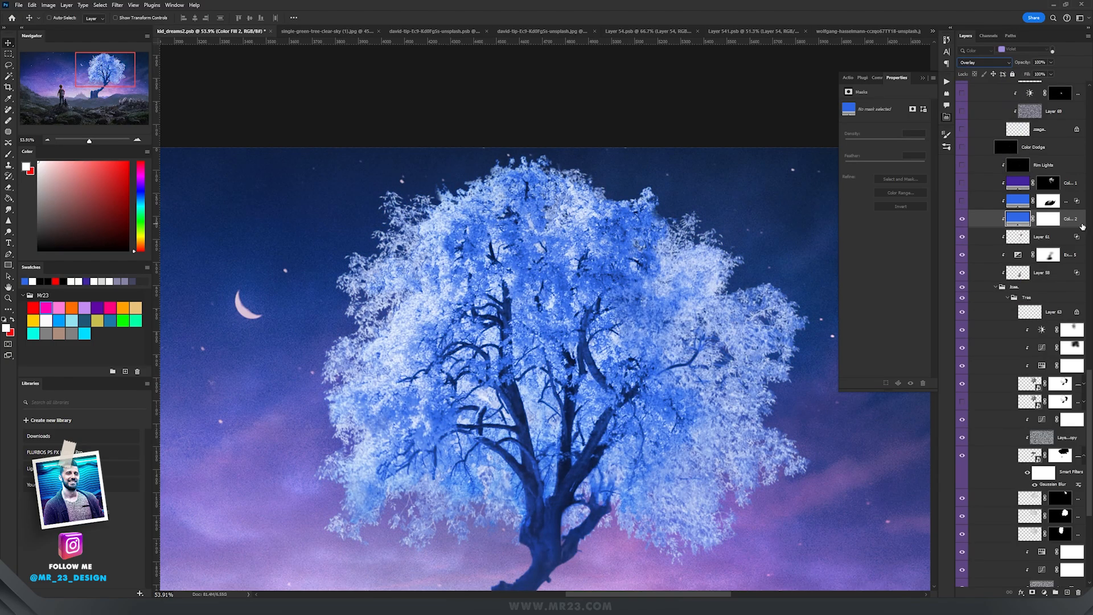
# Step: Open the fill layer's blending options and move the underlying layer's dark Blend If slider inward
pyautogui.moveTo(780, 295); pyautogui.dragTo(642, 144)
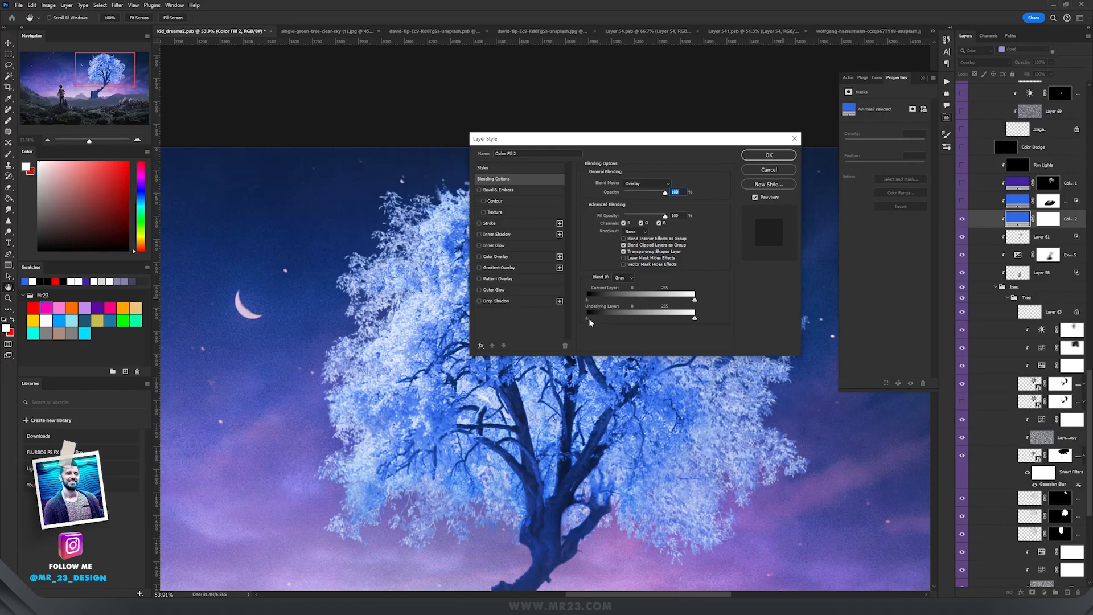
pyautogui.moveTo(588, 318); pyautogui.dragTo(659, 318)
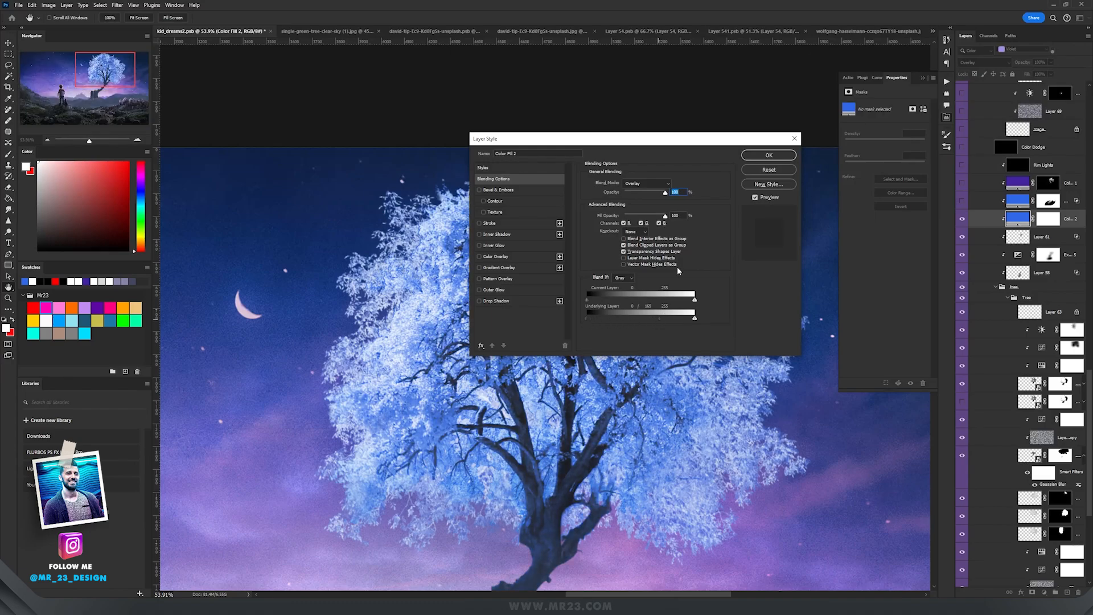
pyautogui.click(768, 155)
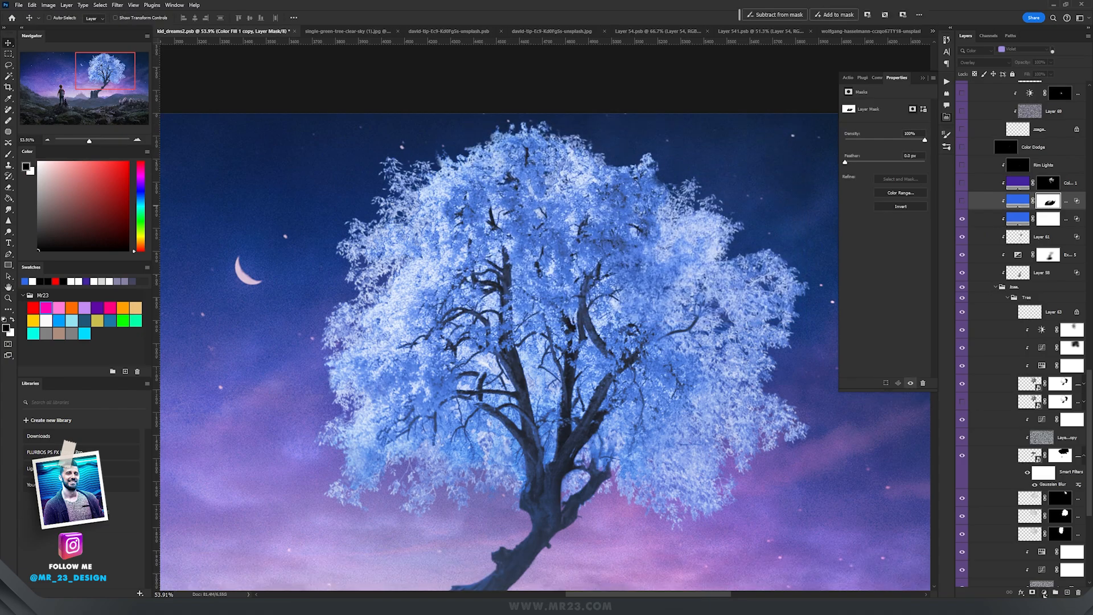
# Step: Add another Solid Color fill layer in purple and set its blend mode to Color Dodge
pyautogui.scroll(3, 552, 322)
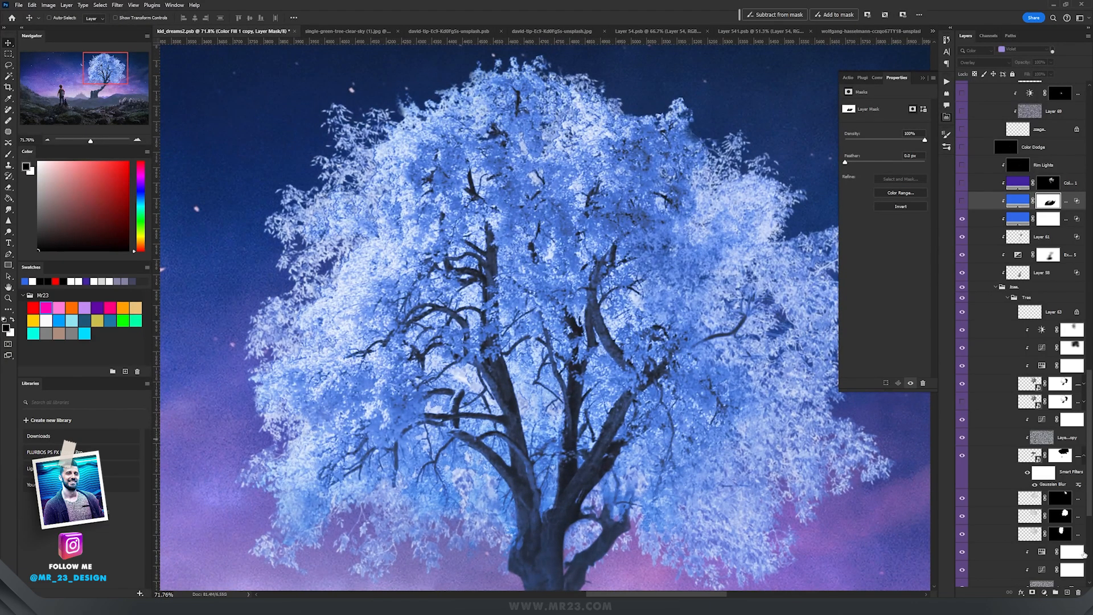
pyautogui.click(1046, 594)
pyautogui.click(1043, 445)
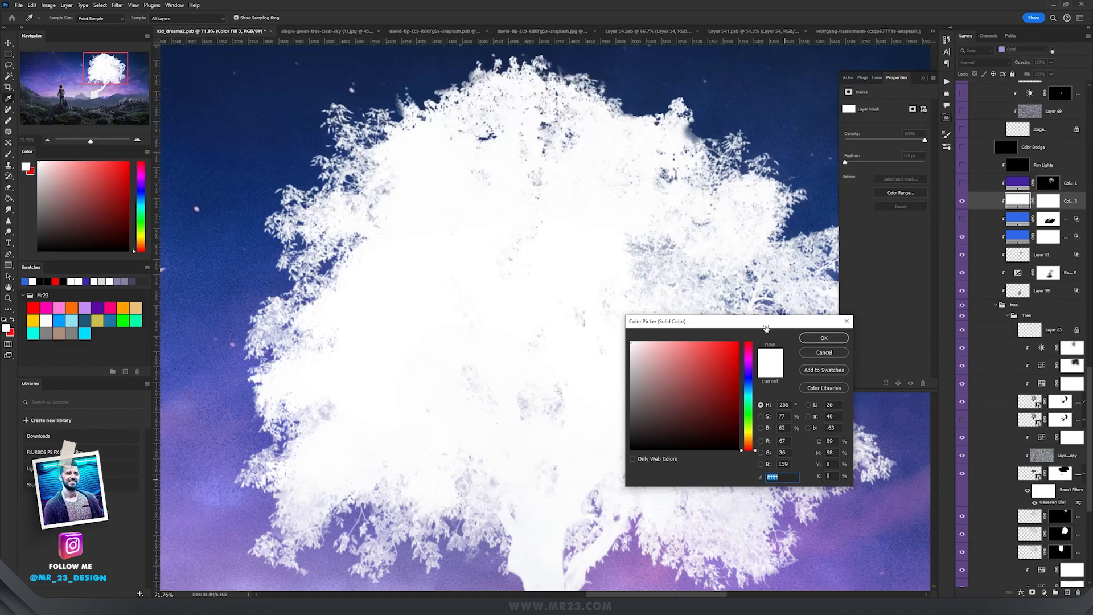
pyautogui.write('43249f')
pyautogui.click(832, 338)
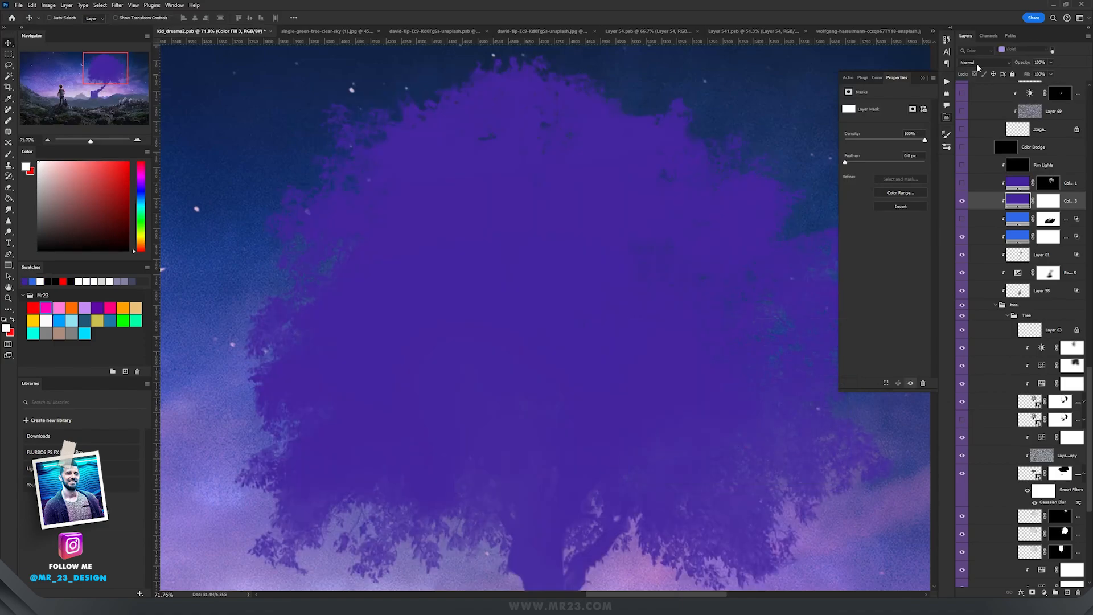
pyautogui.click(975, 64)
pyautogui.click(973, 150)
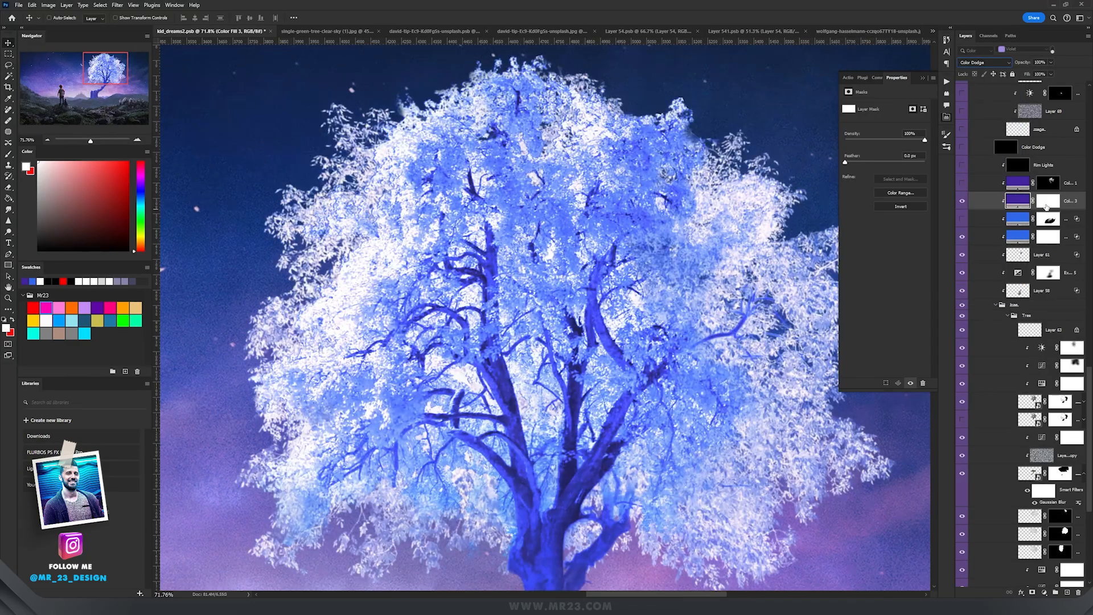
# Step: Invert the purple fill layer's mask and paint with a soft brush to reveal the glow on parts of the tree
pyautogui.click(1049, 202)
pyautogui.click(893, 208)
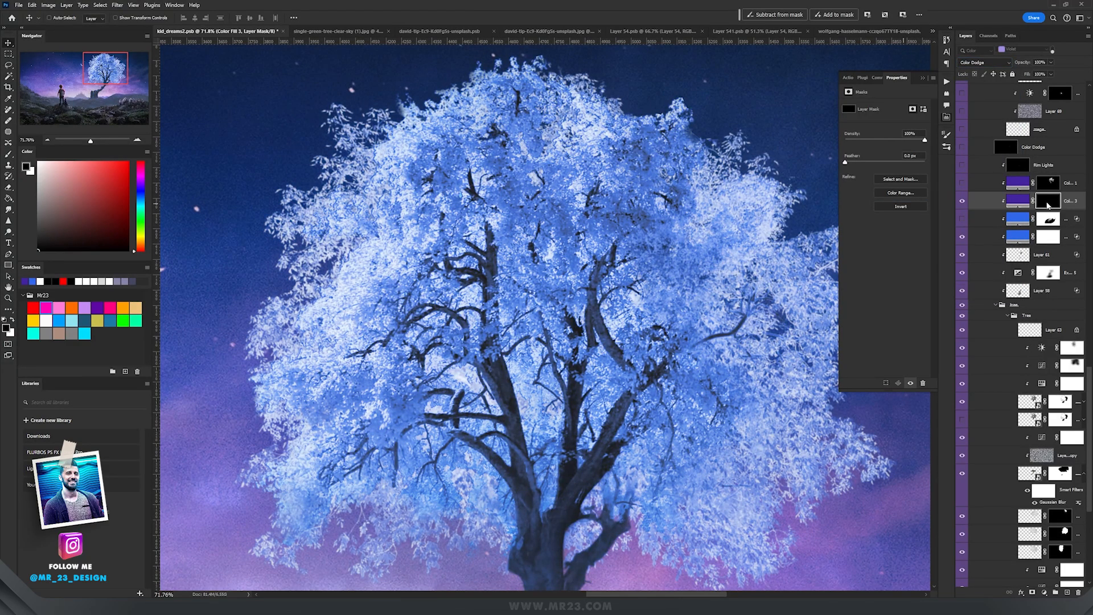
pyautogui.press('b')
pyautogui.rightClick(562, 280)
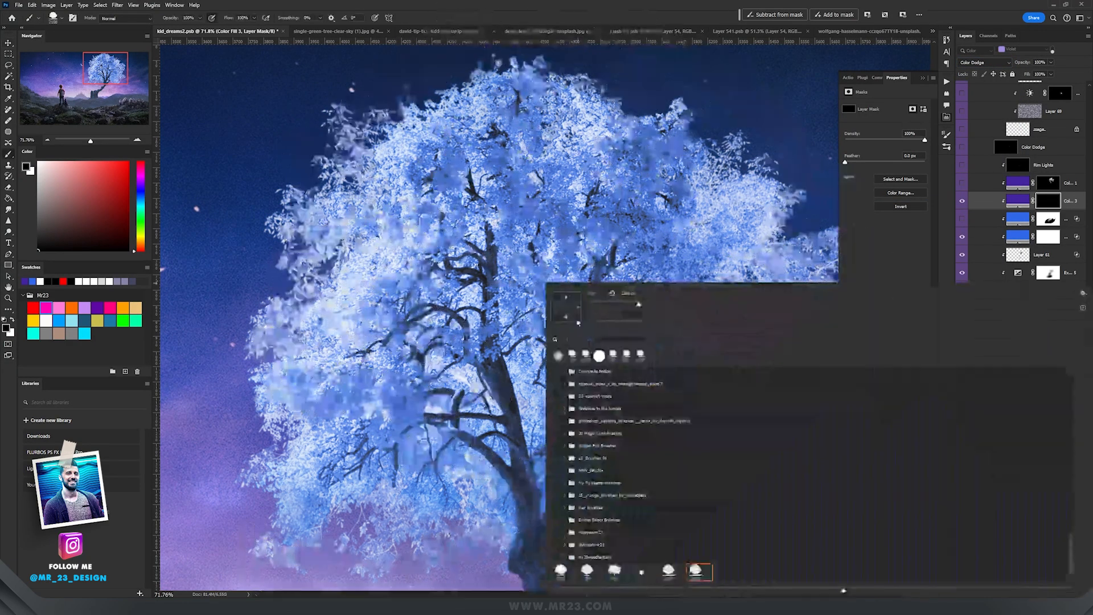
pyautogui.click(559, 357)
pyautogui.click(588, 4)
pyautogui.moveTo(535, 303)
pyautogui.mouseDown()
pyautogui.moveTo(377, 308)
pyautogui.moveTo(532, 313)
pyautogui.moveTo(557, 303)
pyautogui.moveTo(550, 296)
pyautogui.moveTo(532, 312)
pyautogui.moveTo(542, 378)
pyautogui.moveTo(578, 398)
pyautogui.moveTo(604, 311)
pyautogui.moveTo(575, 281)
pyautogui.moveTo(529, 275)
pyautogui.moveTo(534, 309)
pyautogui.moveTo(589, 304)
pyautogui.moveTo(559, 231)
pyautogui.moveTo(569, 387)
pyautogui.moveTo(502, 250)
pyautogui.moveTo(540, 206)
pyautogui.moveTo(574, 253)
pyautogui.moveTo(571, 278)
pyautogui.mouseUp()
pyautogui.press('x')
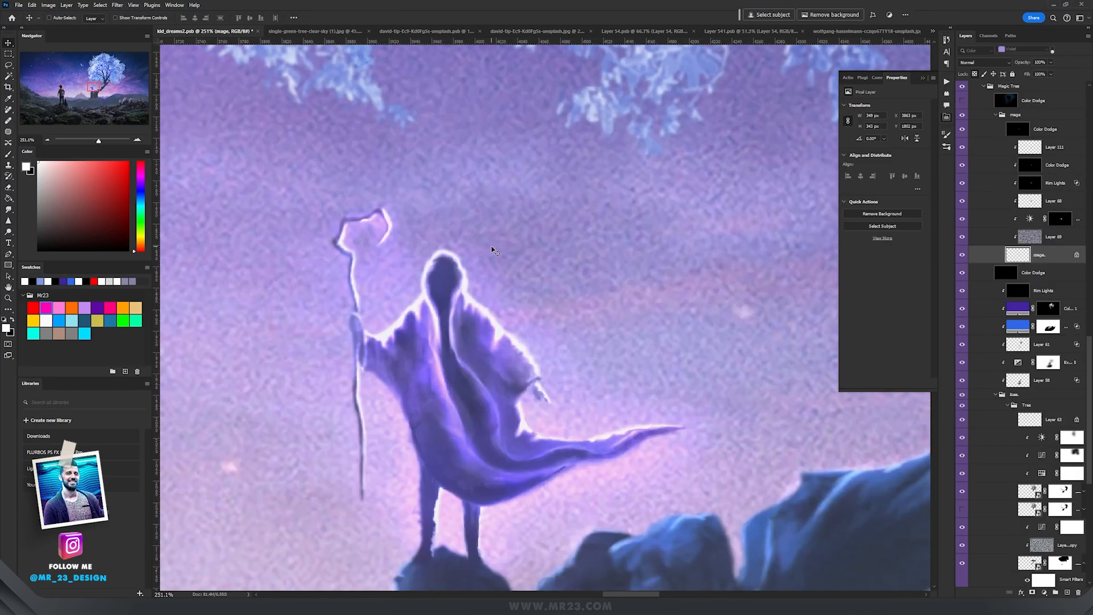
pyautogui.moveTo(466, 279); pyautogui.dragTo(482, 257)
# Step: Find the existing Magic group near the wizard, collapse it and hide it
pyautogui.scroll(-3, 529, 313)
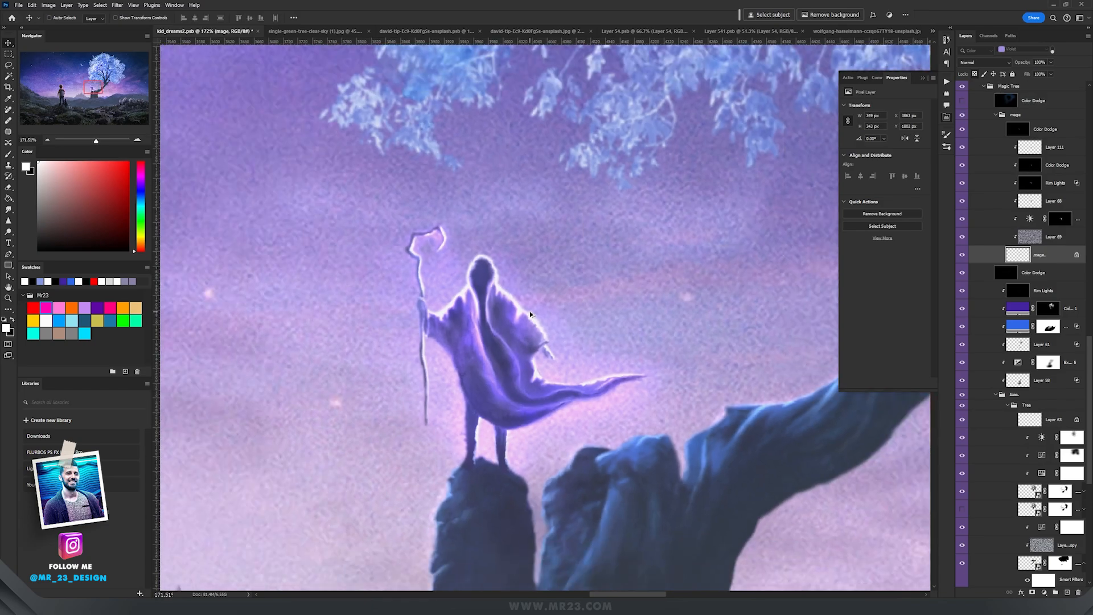
pyautogui.scroll(-2, 530, 310)
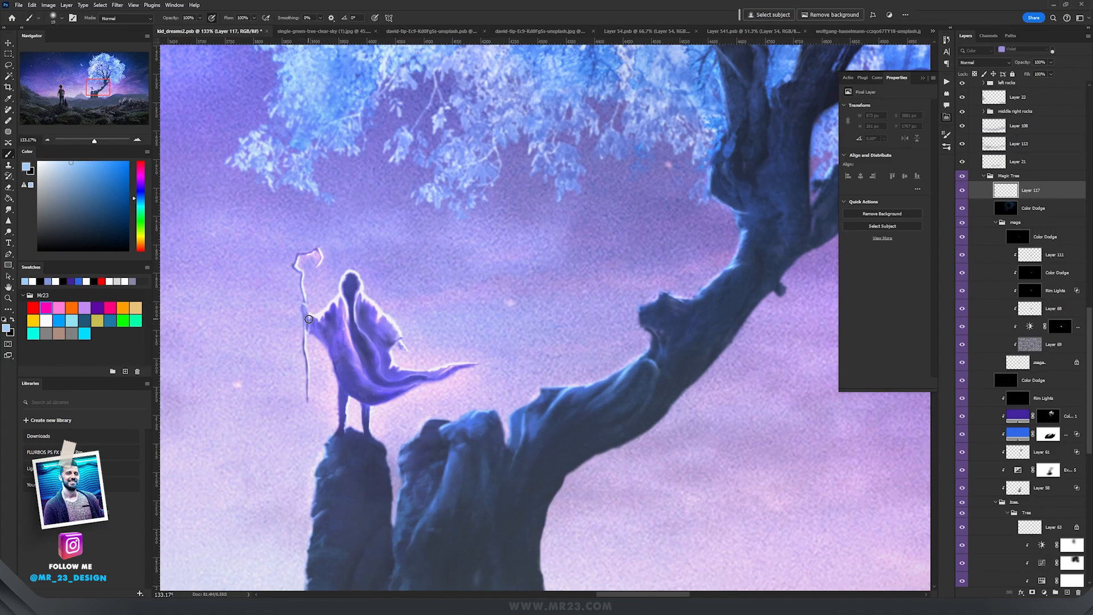
pyautogui.moveTo(307, 319)
pyautogui.mouseDown()
pyautogui.moveTo(425, 363)
pyautogui.moveTo(675, 292)
pyautogui.moveTo(807, 286)
pyautogui.moveTo(814, 226)
pyautogui.moveTo(781, 188)
pyautogui.moveTo(803, 151)
pyautogui.mouseUp()
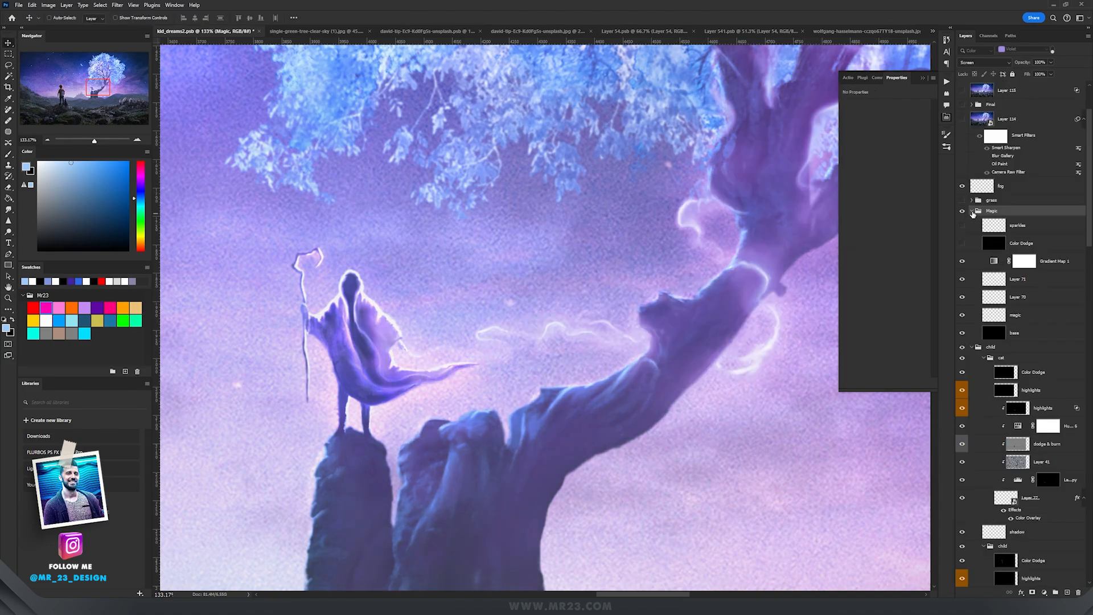
pyautogui.click(972, 211)
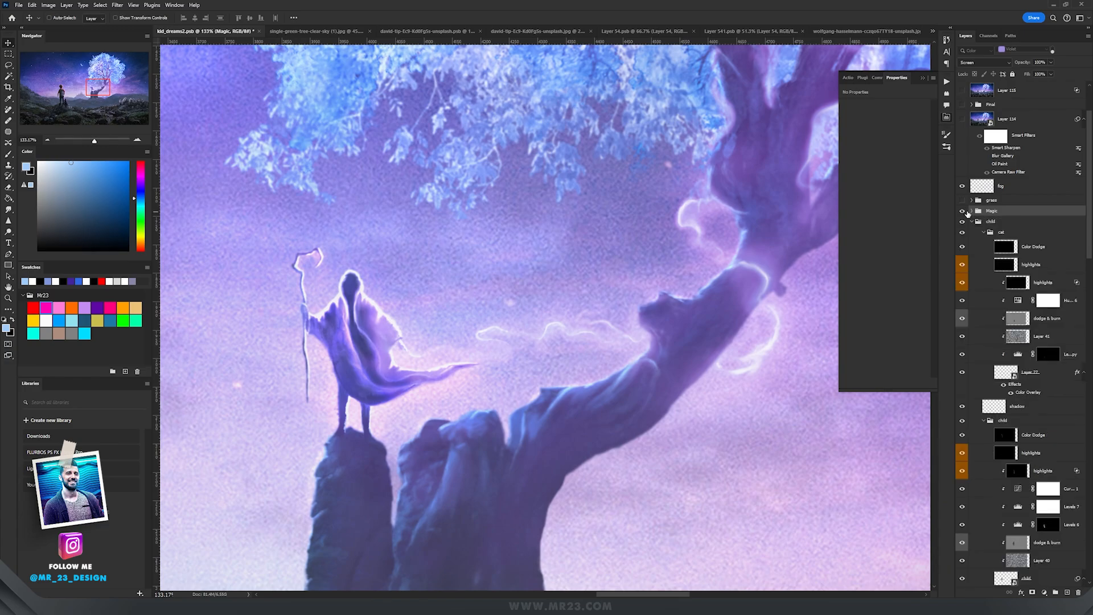
pyautogui.click(962, 212)
# Step: Create a new layer group named Magic and set its blend mode to Screen
pyautogui.click(1055, 592)
pyautogui.doubleClick(997, 213)
pyautogui.write('Magic')
pyautogui.press('Return')
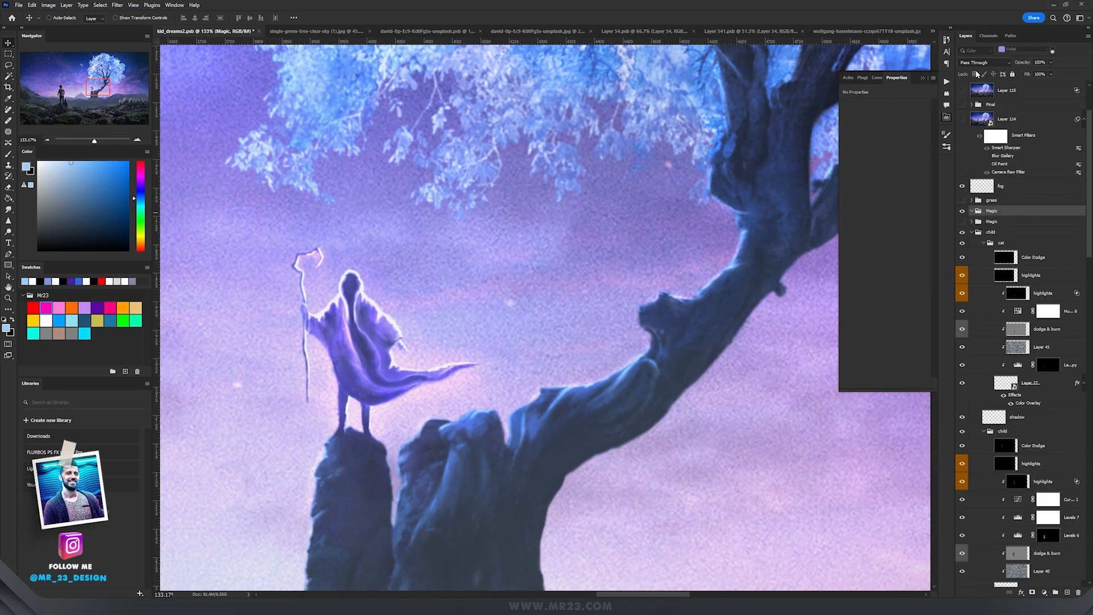
pyautogui.click(978, 62)
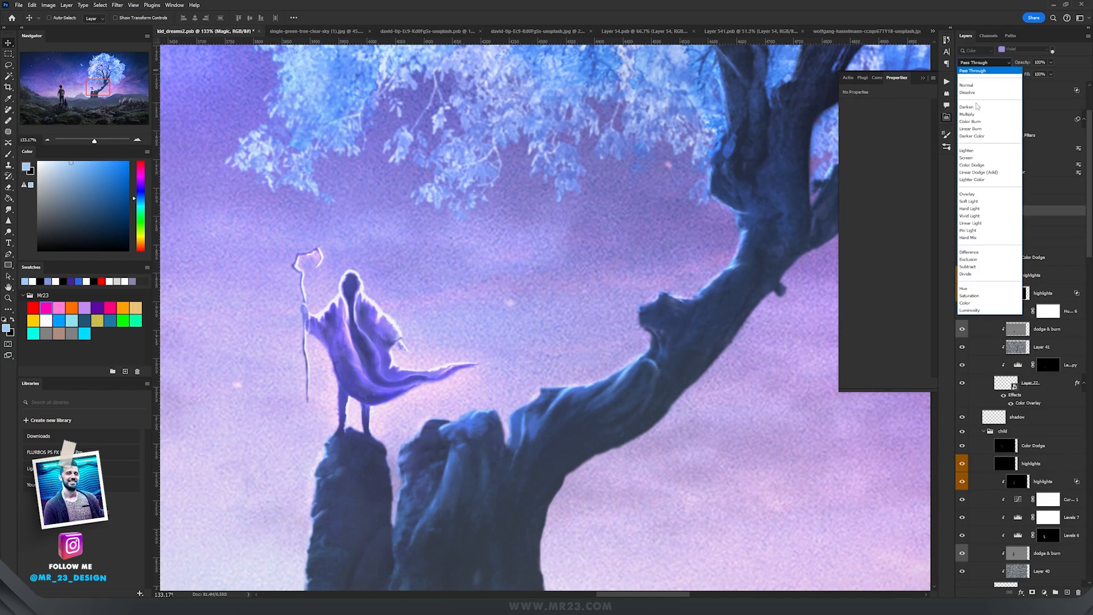
pyautogui.click(977, 158)
# Step: Inside the new group, add a layer filled with black and another empty layer above it
pyautogui.click(1067, 592)
pyautogui.press('g')
pyautogui.press('d')
pyautogui.click(619, 251)
pyautogui.press('v')
pyautogui.click(1067, 592)
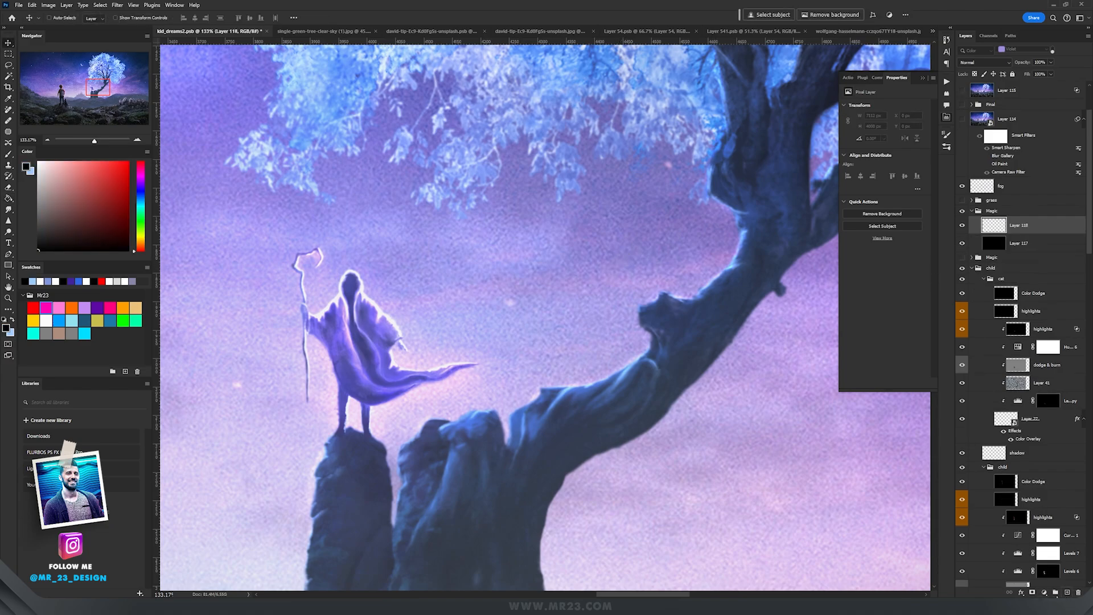
# Step: Add a Gradient Map adjustment layer in the Magic group and set its gradient from black to white
pyautogui.click(1045, 592)
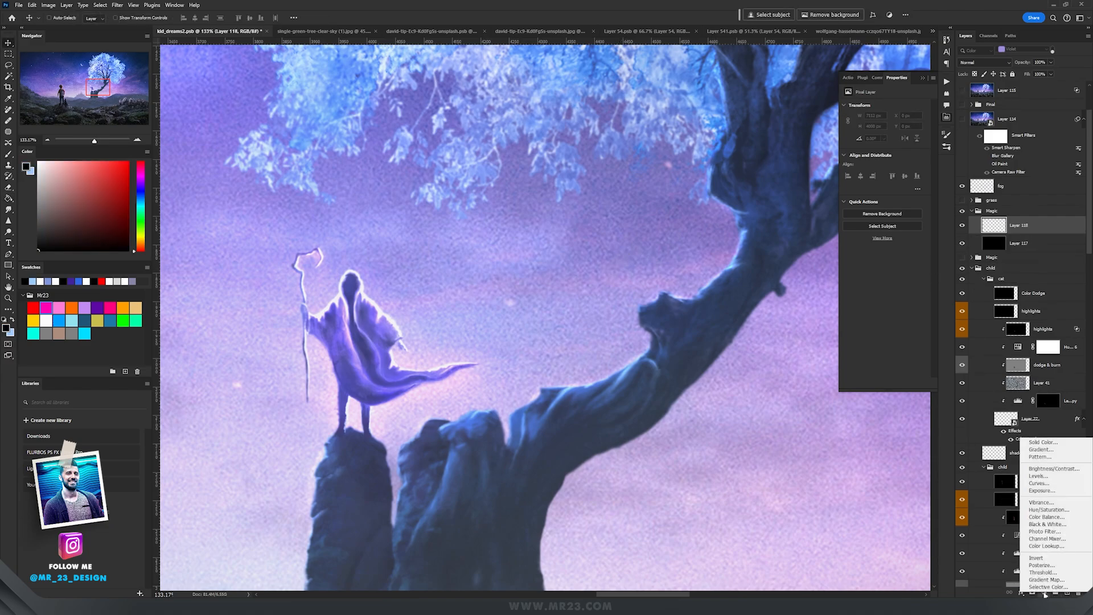
pyautogui.click(1046, 579)
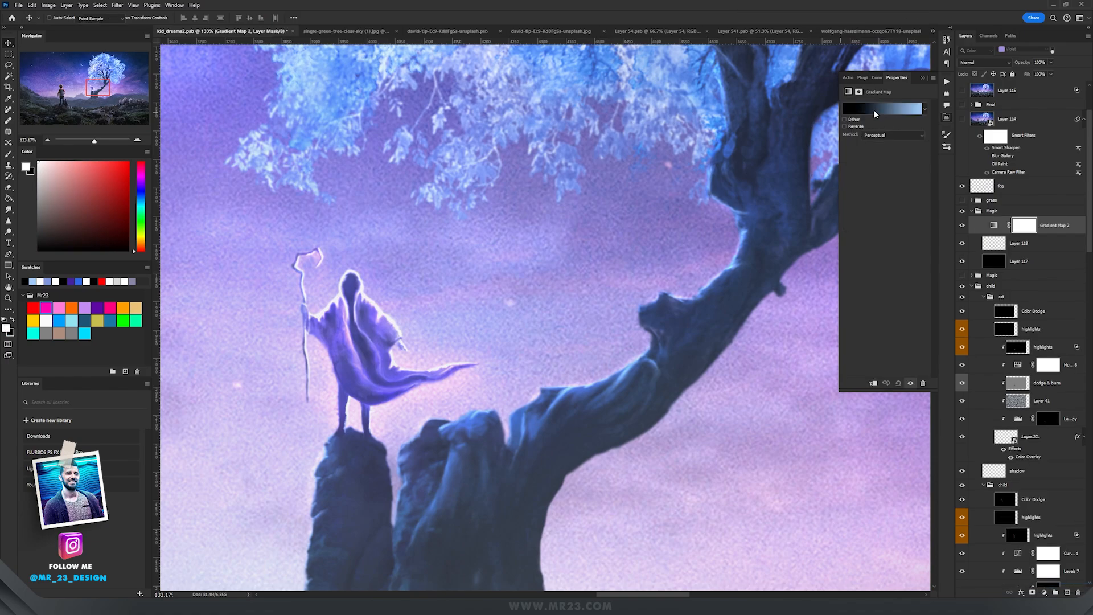
pyautogui.click(875, 109)
pyautogui.moveTo(745, 276); pyautogui.dragTo(628, 189)
pyautogui.doubleClick(565, 475)
pyautogui.click(824, 352)
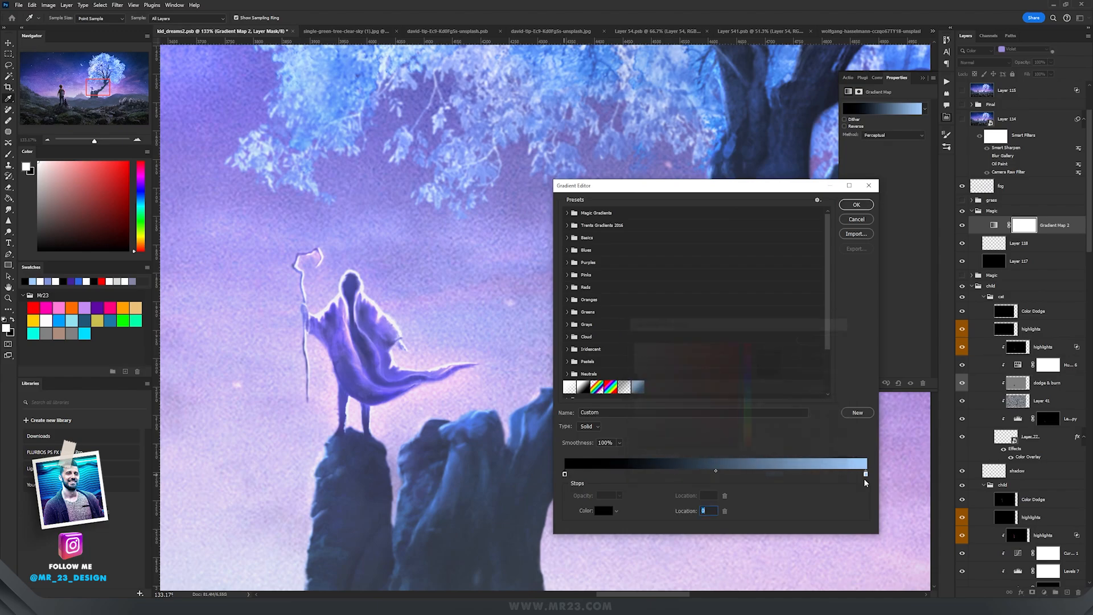
pyautogui.doubleClick(865, 473)
pyautogui.moveTo(669, 342); pyautogui.dragTo(630, 341)
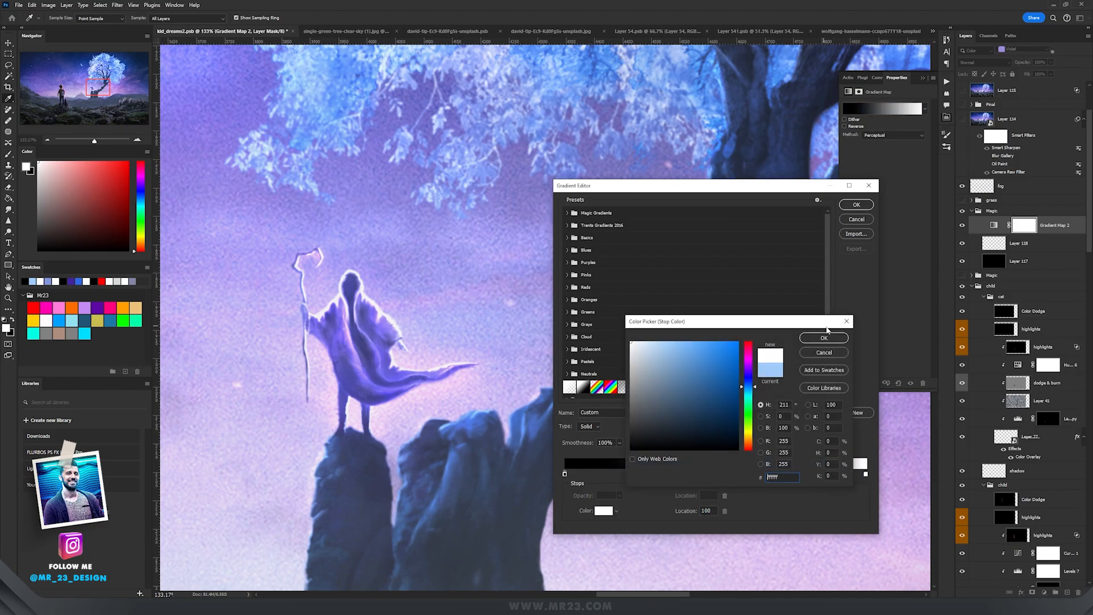
pyautogui.click(824, 338)
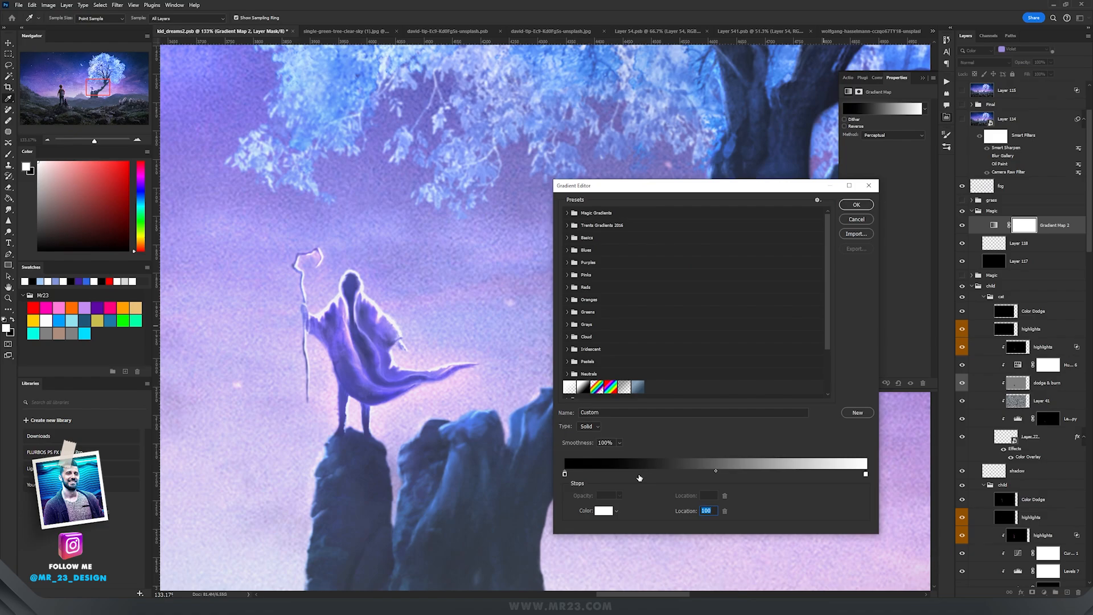
# Step: Add gradient stops at locations 24, 52 and 74 with dark purple, purple 5229ae and lighter violet colours
pyautogui.doubleClick(638, 477)
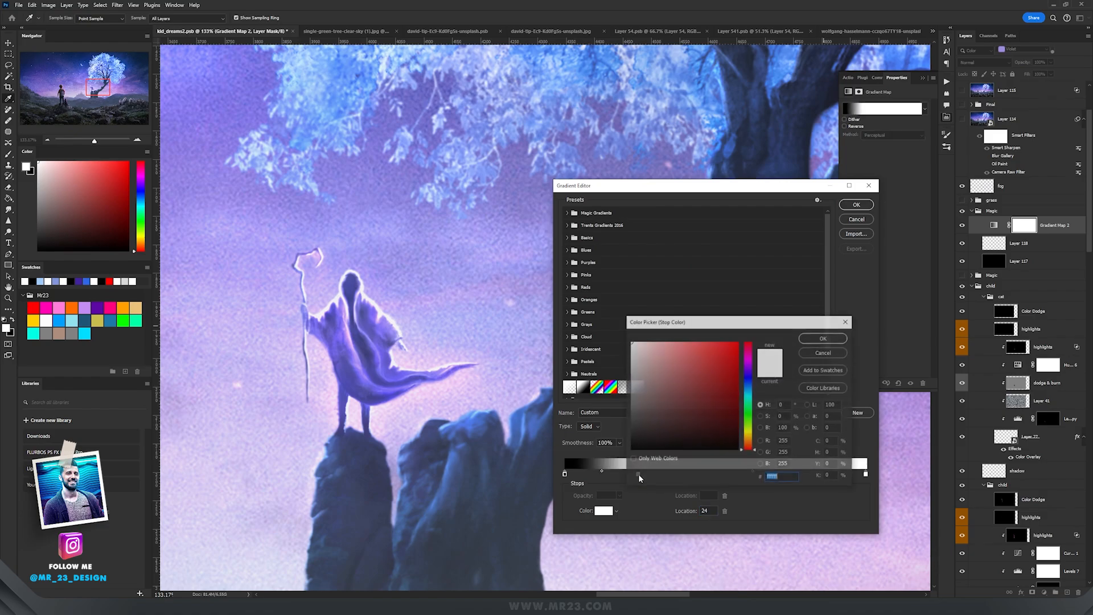
pyautogui.click(748, 379)
pyautogui.click(748, 372)
pyautogui.moveTo(715, 399); pyautogui.dragTo(739, 419)
pyautogui.click(814, 340)
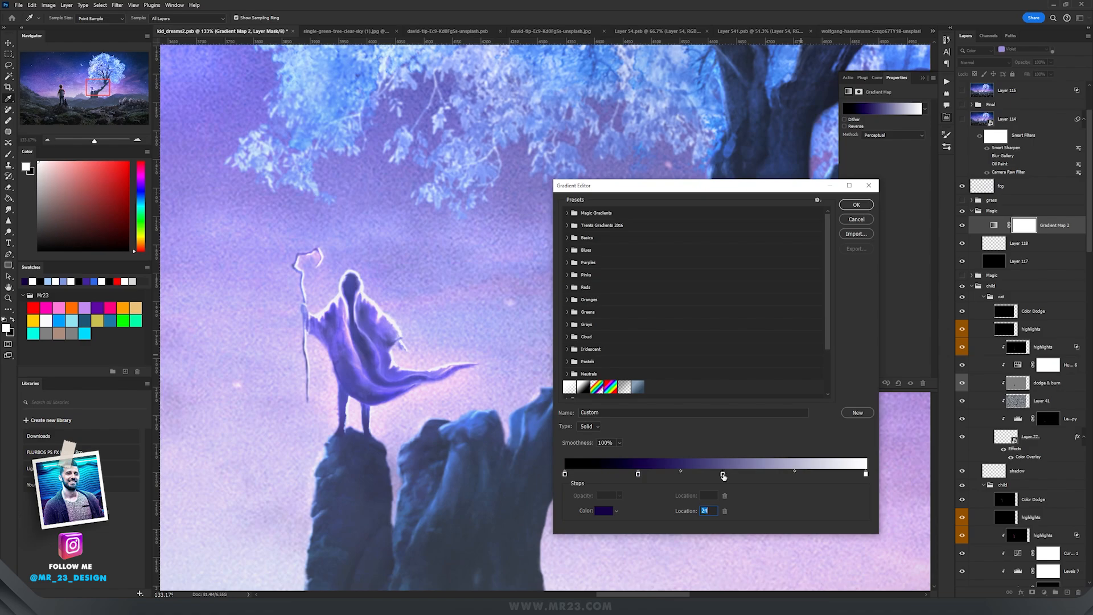
pyautogui.doubleClick(723, 474)
pyautogui.moveTo(727, 379); pyautogui.dragTo(715, 377)
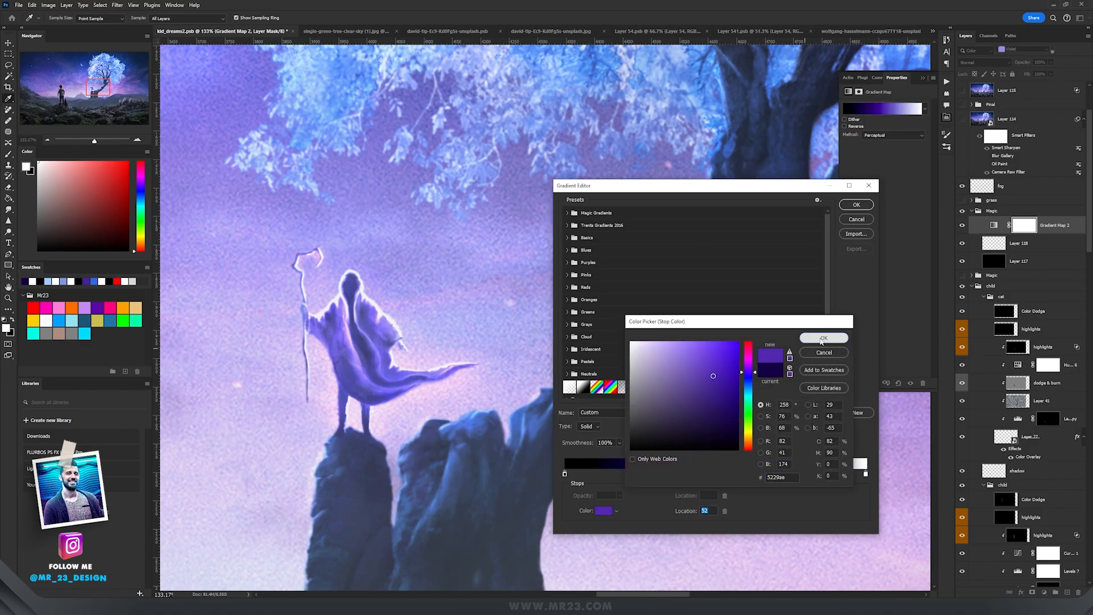
pyautogui.click(817, 339)
pyautogui.doubleClick(789, 474)
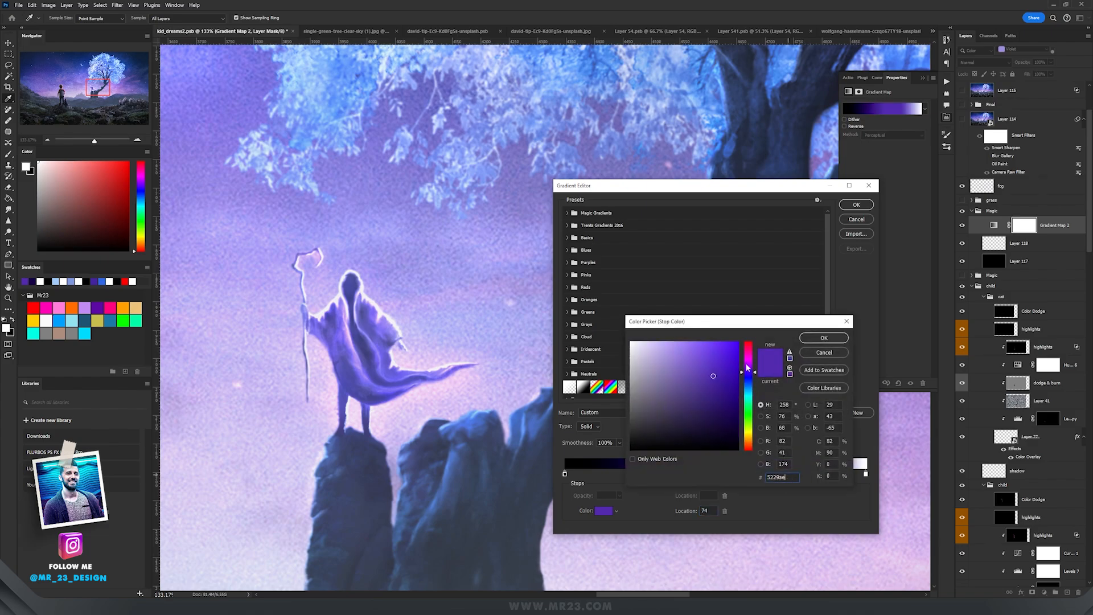
pyautogui.click(697, 352)
pyautogui.click(824, 338)
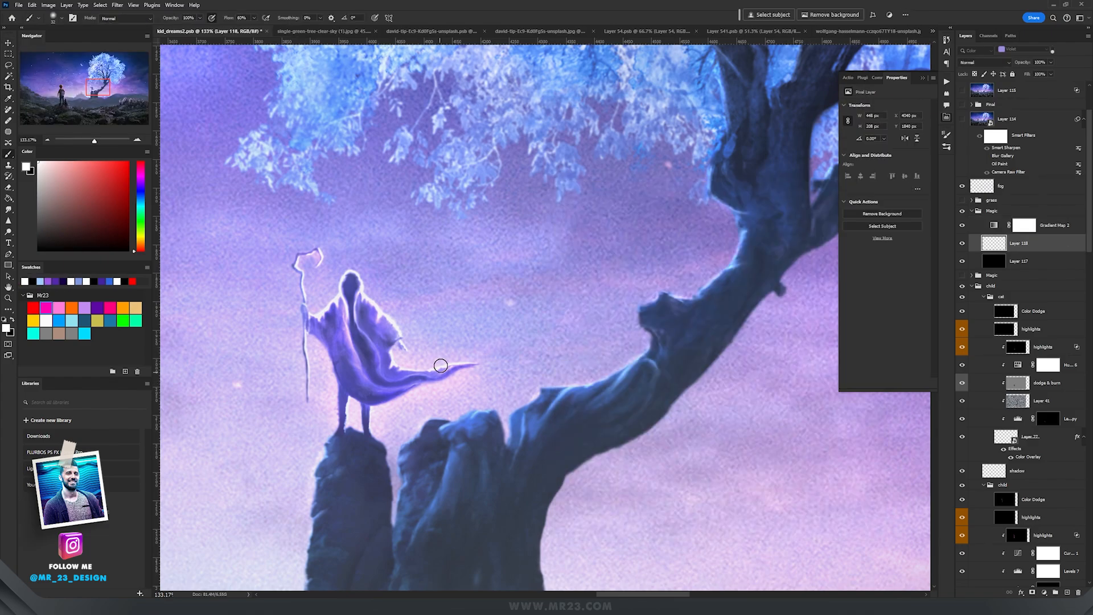
# Step: Paint a winding magic light streak on the empty layer from the wizard's hand up to the tree branches
pyautogui.moveTo(437, 363)
pyautogui.mouseDown()
pyautogui.moveTo(483, 364)
pyautogui.moveTo(575, 300)
pyautogui.moveTo(635, 304)
pyautogui.moveTo(582, 323)
pyautogui.moveTo(579, 301)
pyautogui.moveTo(641, 286)
pyautogui.moveTo(679, 248)
pyautogui.moveTo(653, 271)
pyautogui.moveTo(718, 276)
pyautogui.moveTo(776, 211)
pyautogui.moveTo(733, 250)
pyautogui.moveTo(808, 219)
pyautogui.moveTo(751, 220)
pyautogui.moveTo(793, 164)
pyautogui.moveTo(808, 183)
pyautogui.moveTo(825, 150)
pyautogui.mouseUp()
pyautogui.moveTo(451, 346)
pyautogui.mouseDown()
pyautogui.moveTo(525, 344)
pyautogui.moveTo(509, 361)
pyautogui.moveTo(613, 319)
pyautogui.moveTo(576, 311)
pyautogui.moveTo(663, 301)
pyautogui.moveTo(645, 265)
pyautogui.moveTo(695, 265)
pyautogui.moveTo(739, 289)
pyautogui.moveTo(740, 248)
pyautogui.moveTo(832, 172)
pyautogui.moveTo(811, 124)
pyautogui.mouseUp()
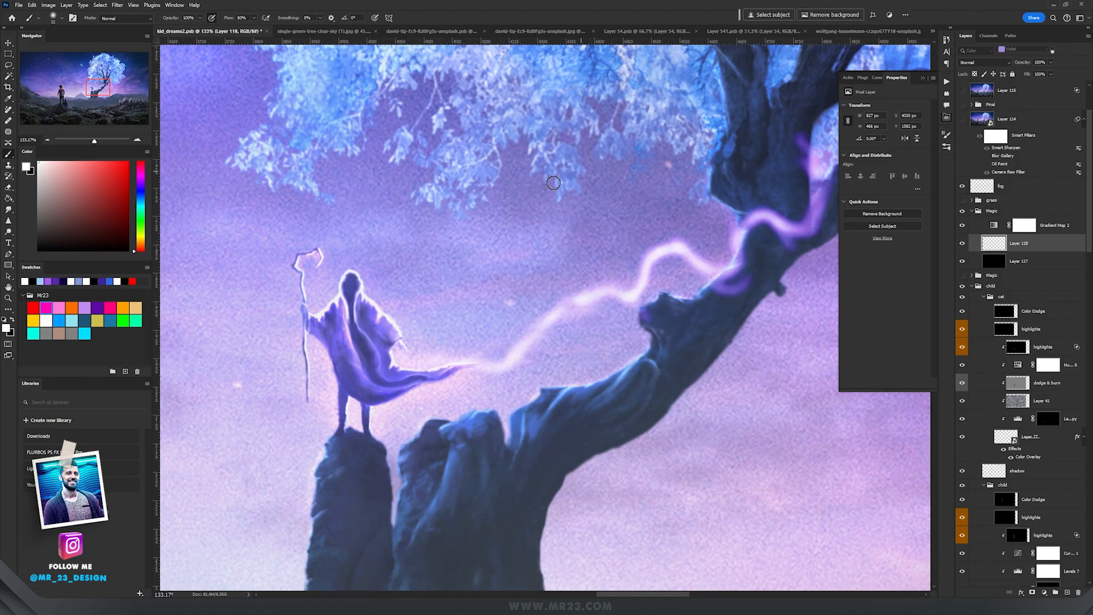